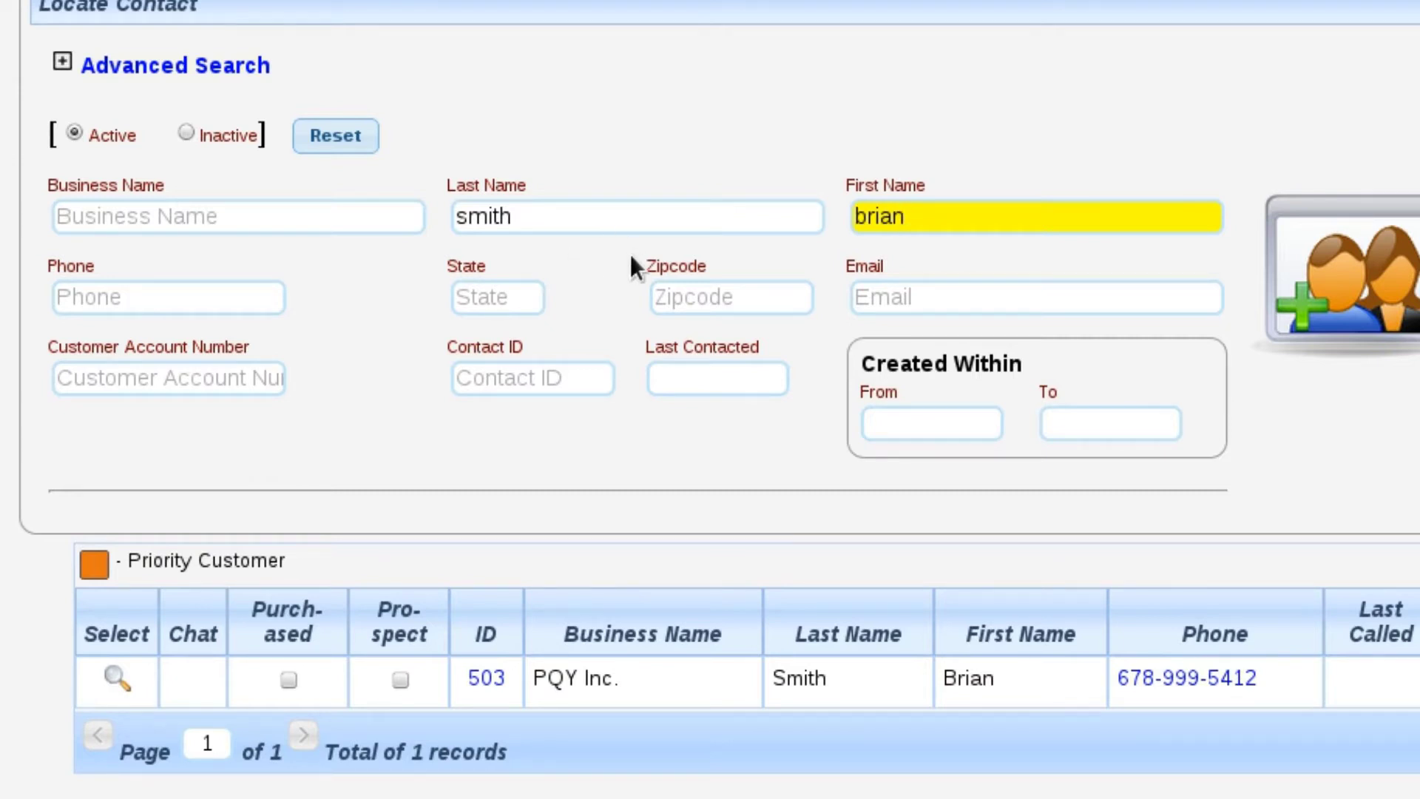
# Open the PQY Inc. contact's detail page from the name search results.
pyautogui.click(115, 677)
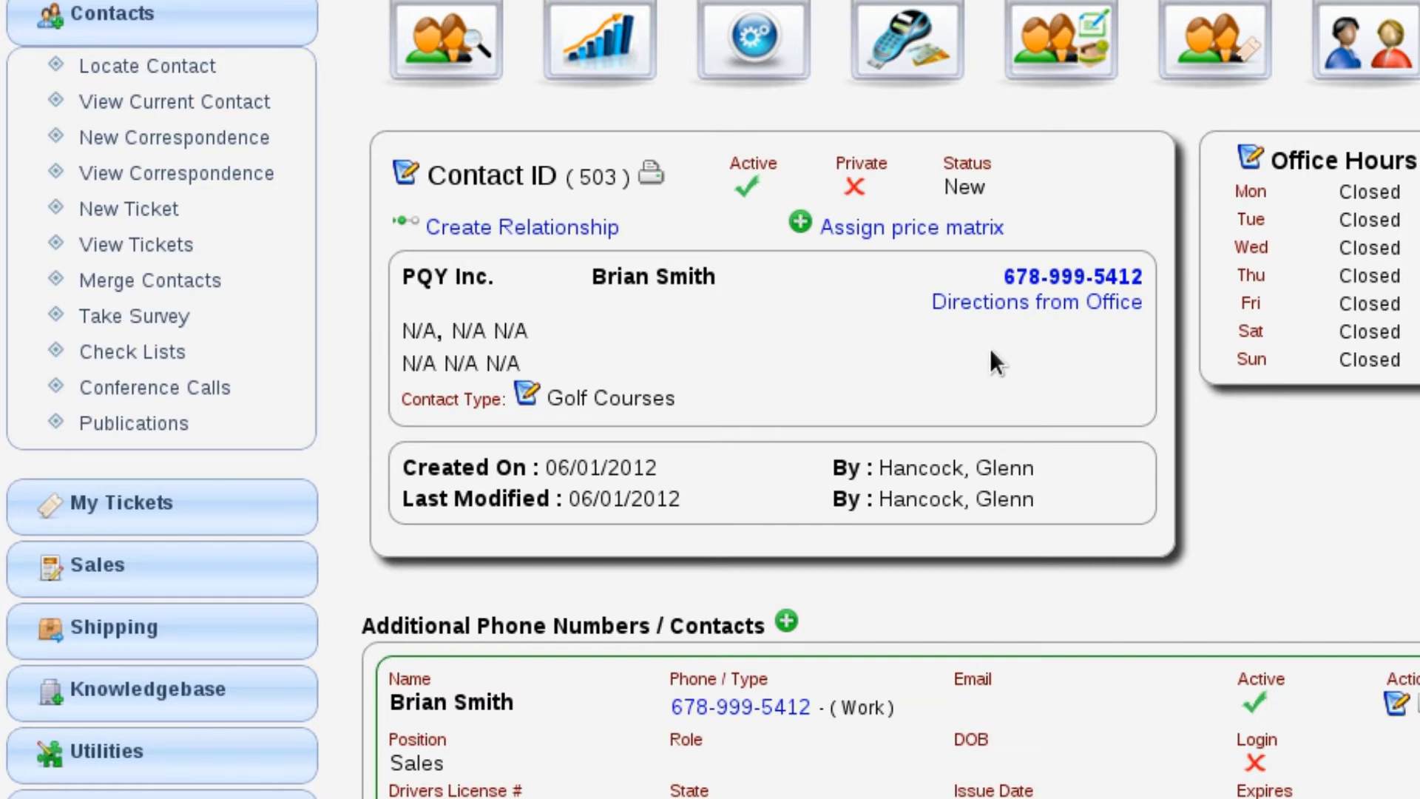
# Start a Log Call correspondence for PQY Inc. and choose its call type.
pyautogui.click(198, 148)
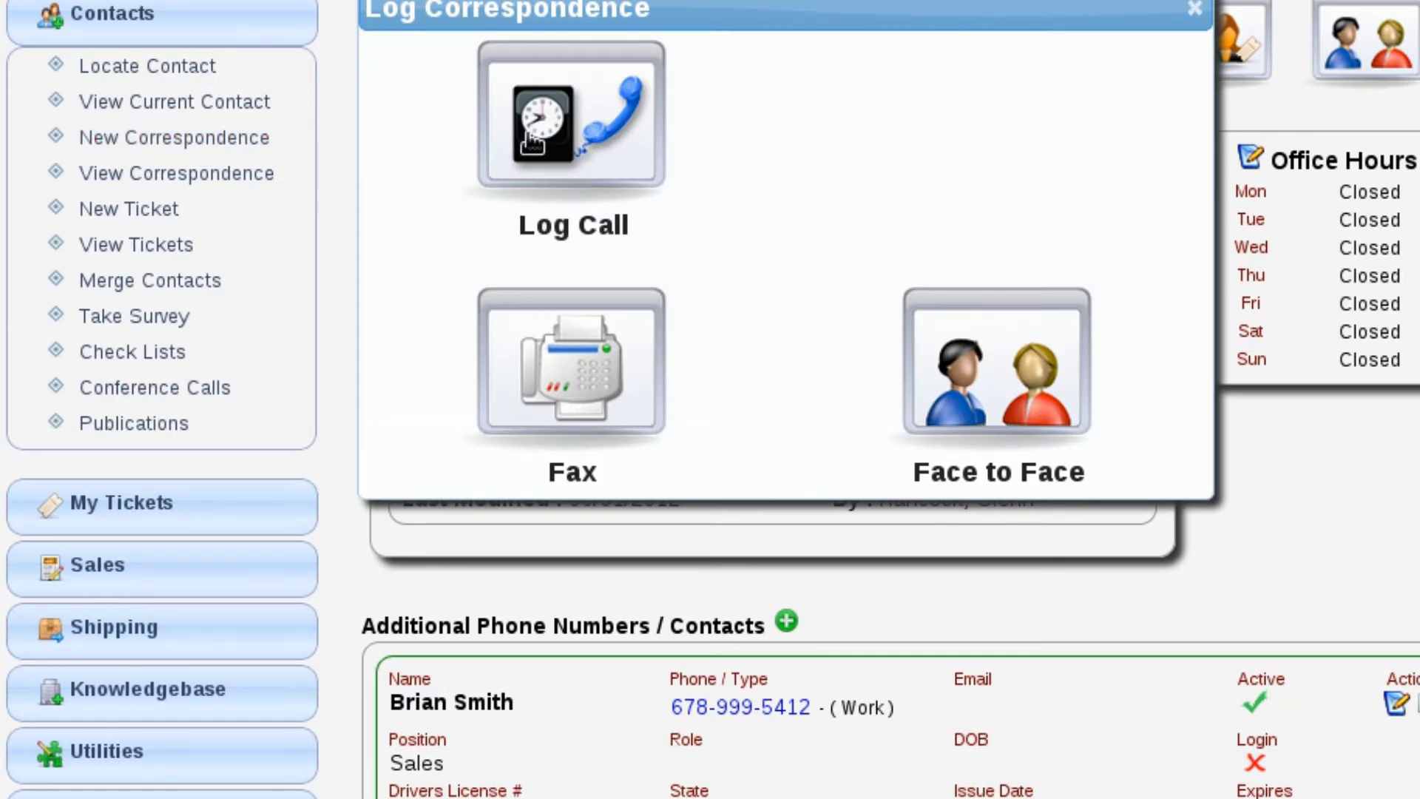
pyautogui.click(577, 144)
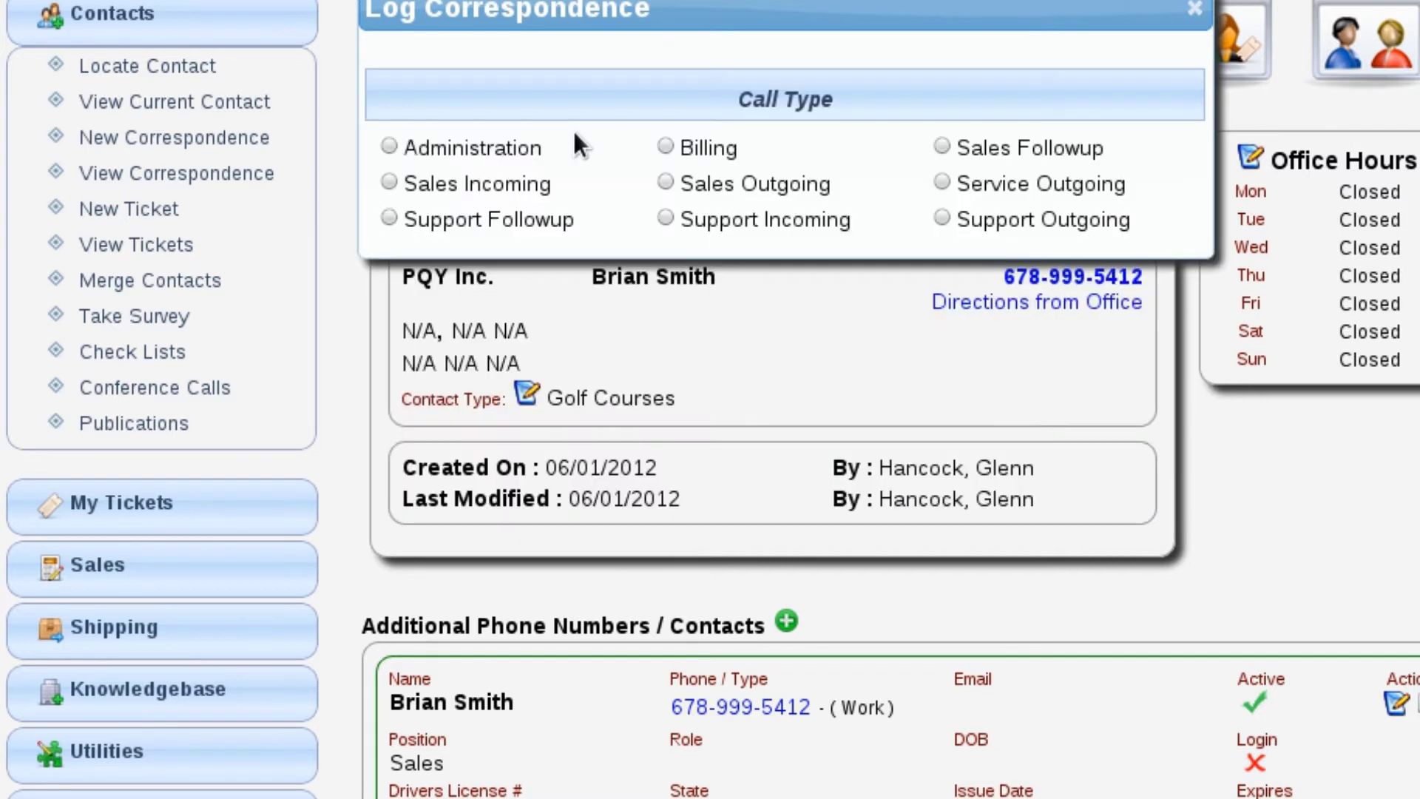
pyautogui.click(691, 184)
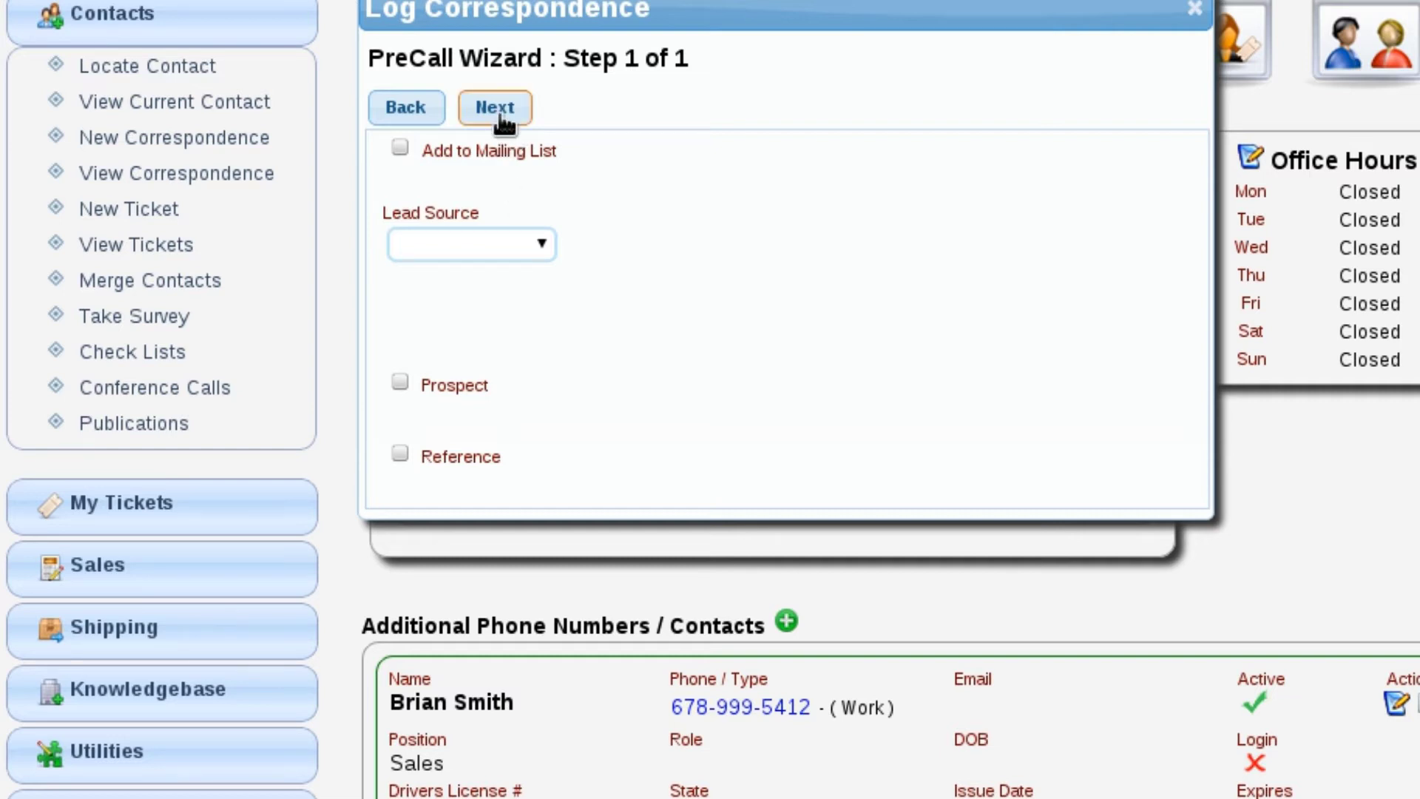
# Finish the PreCall Wizard to start the call timer and reach the Topic 1 form.
pyautogui.click(501, 115)
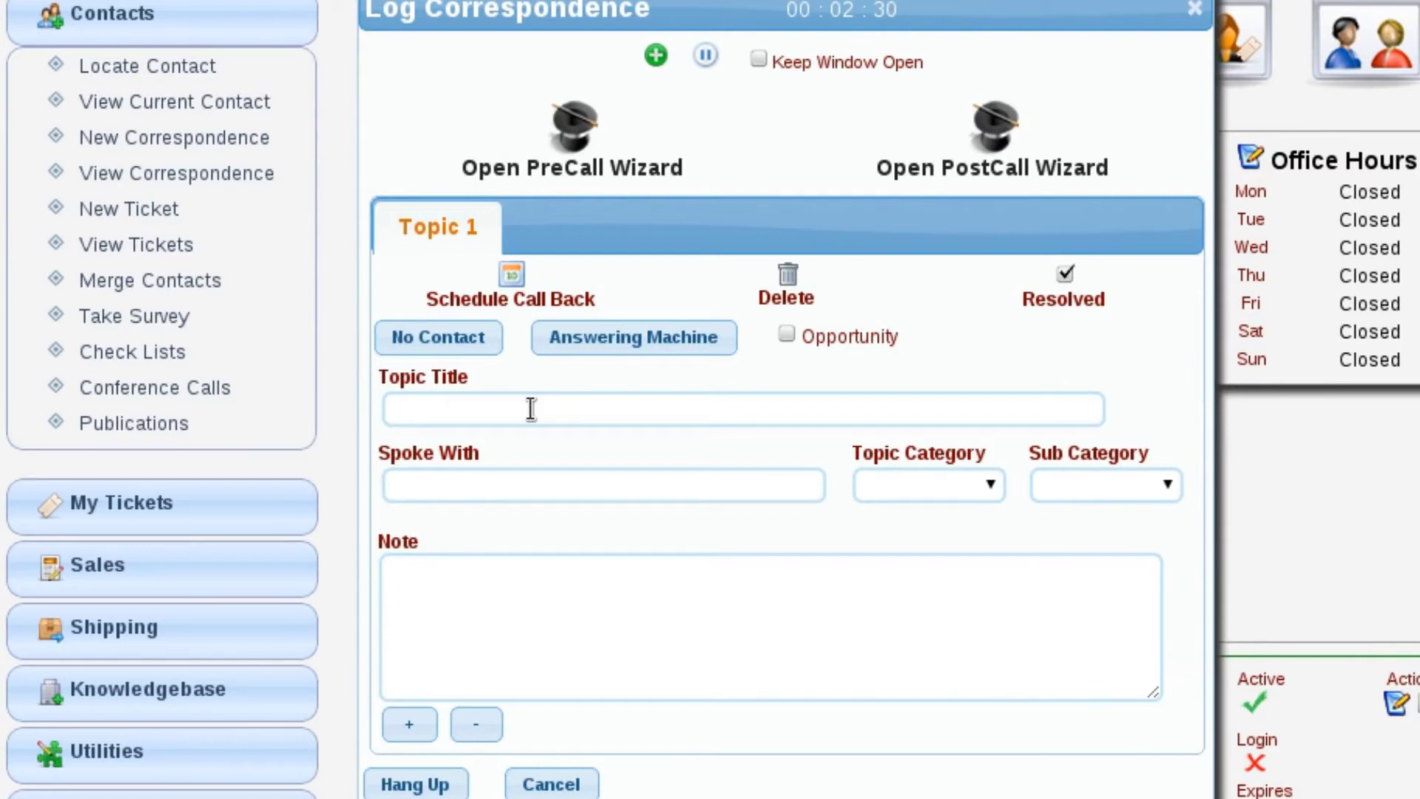
# Title Topic 1 'Initial sales call for new product.'.
pyautogui.click(531, 408)
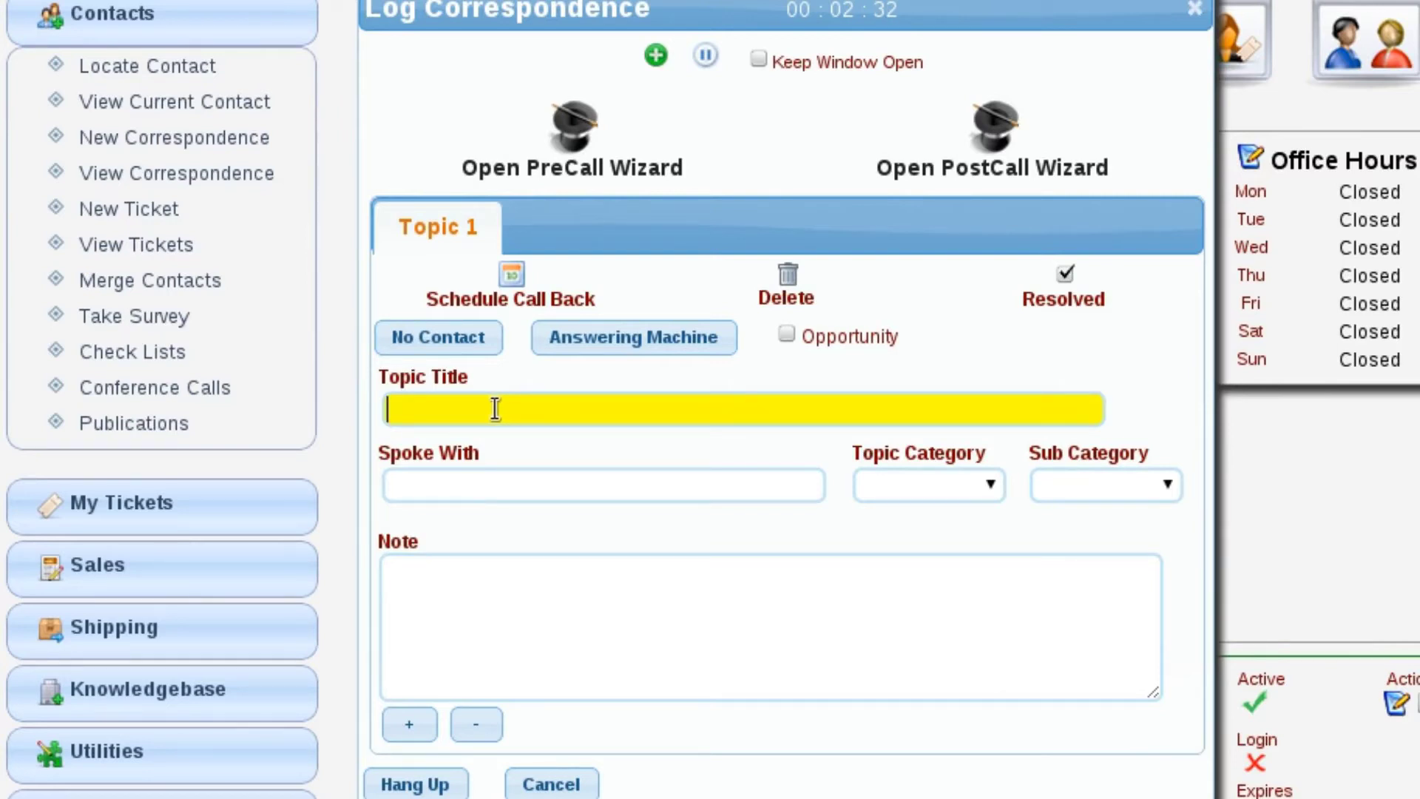
pyautogui.write('Inbi')
pyautogui.press('BackSpace')
pyautogui.press('BackSpace')
pyautogui.write('itial sales call ')
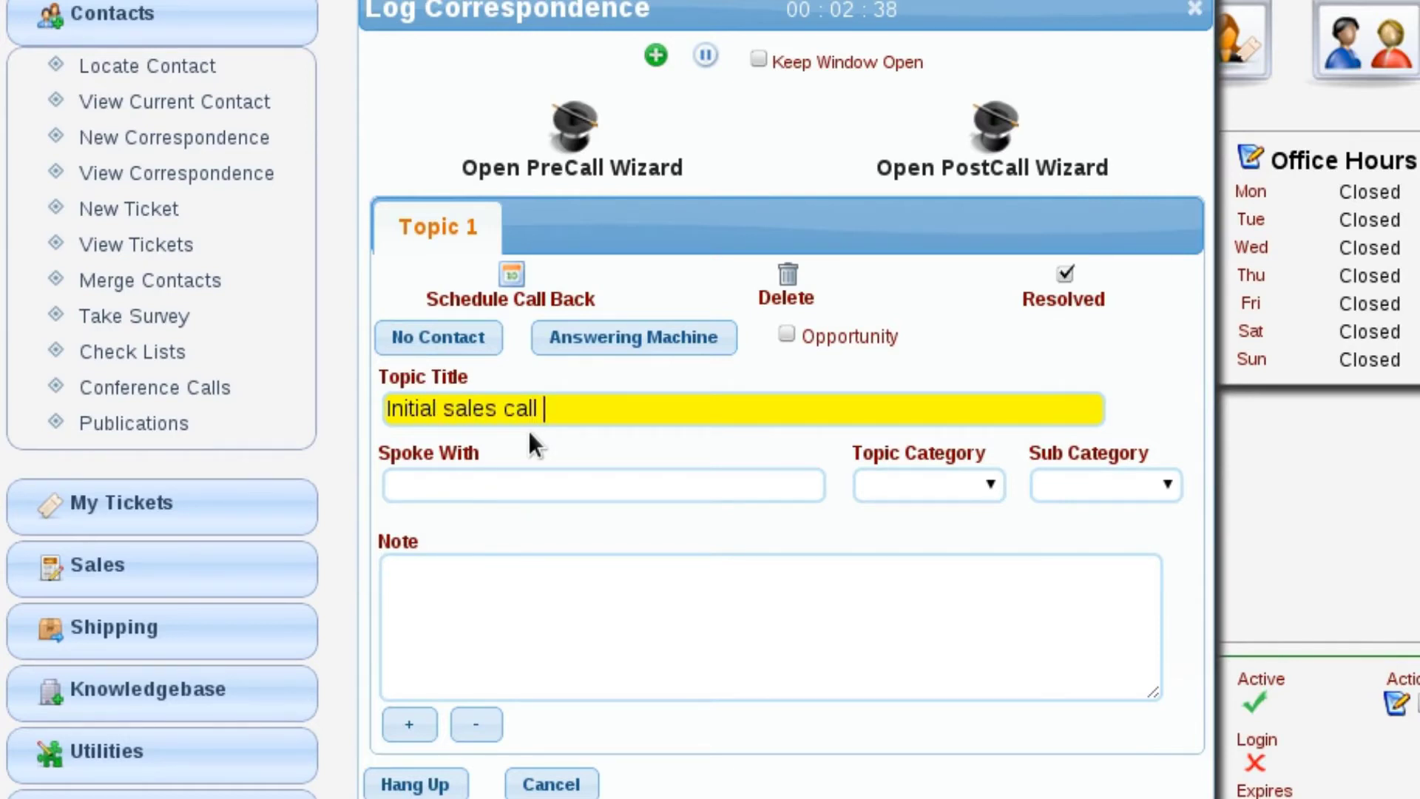
pyautogui.write('for new produ')
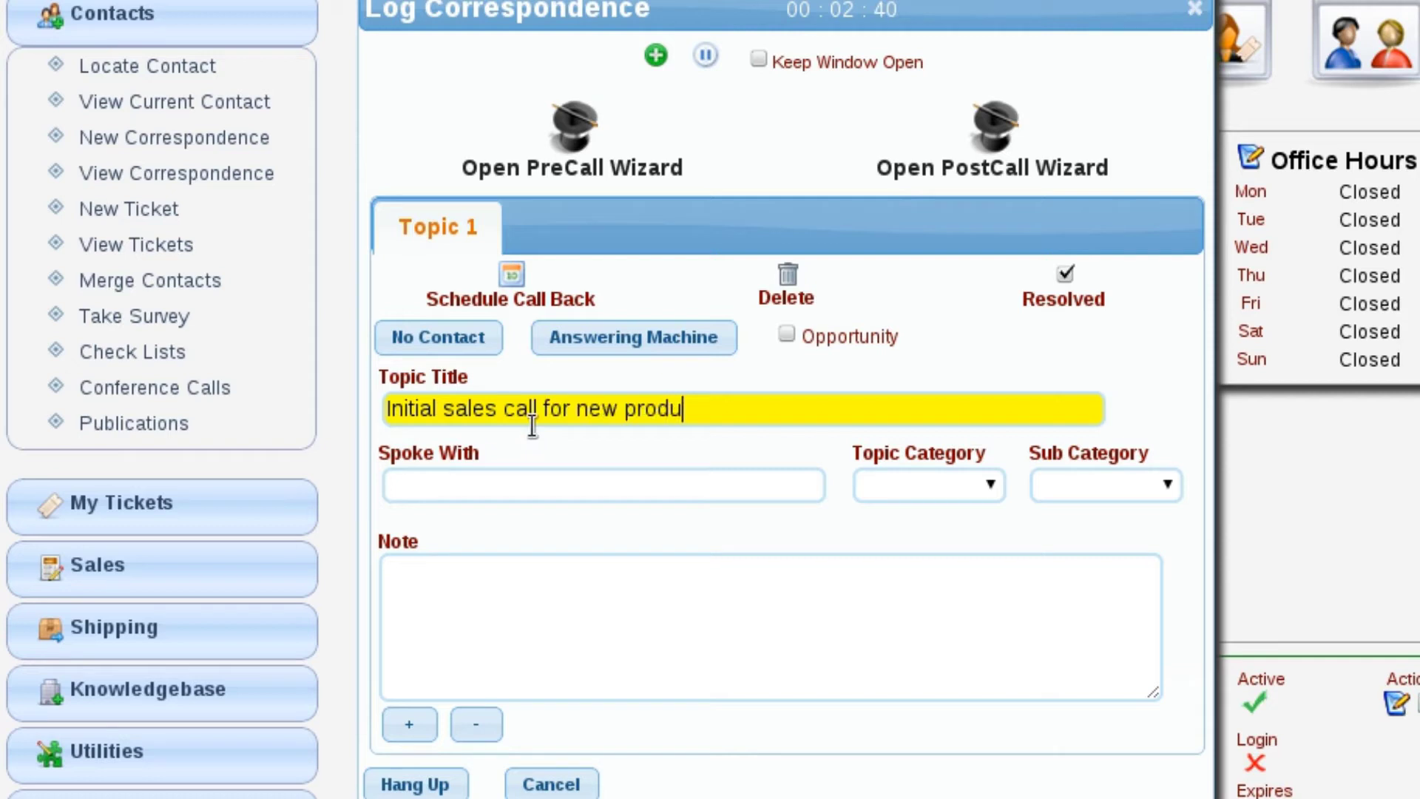
pyautogui.write('ct.')
# Enter the contact's first name as Spoke With, note 'Sales info about product...', and close the window.
pyautogui.press('Tab')
pyautogui.write('J')
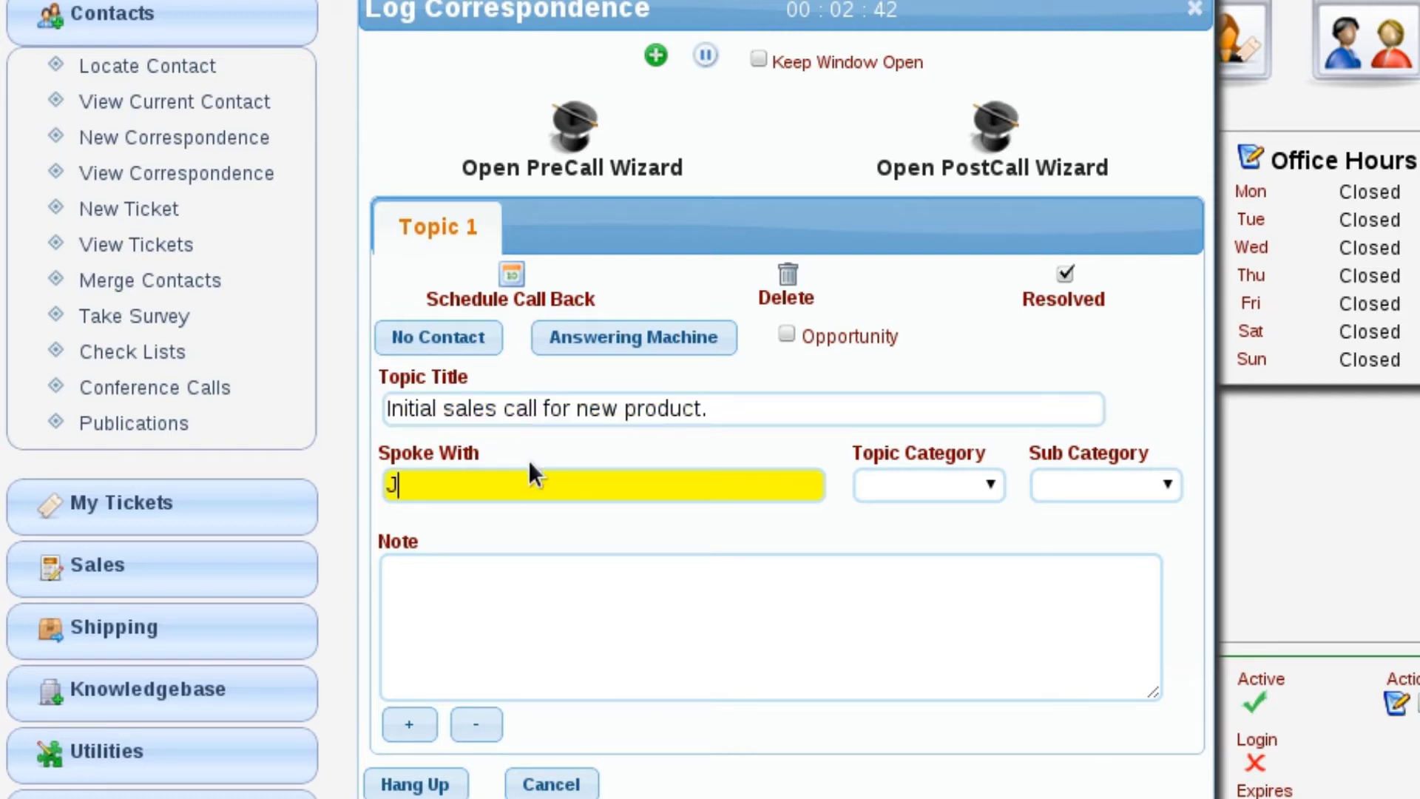
pyautogui.press('BackSpace')
pyautogui.write('Brian')
pyautogui.press('Tab')
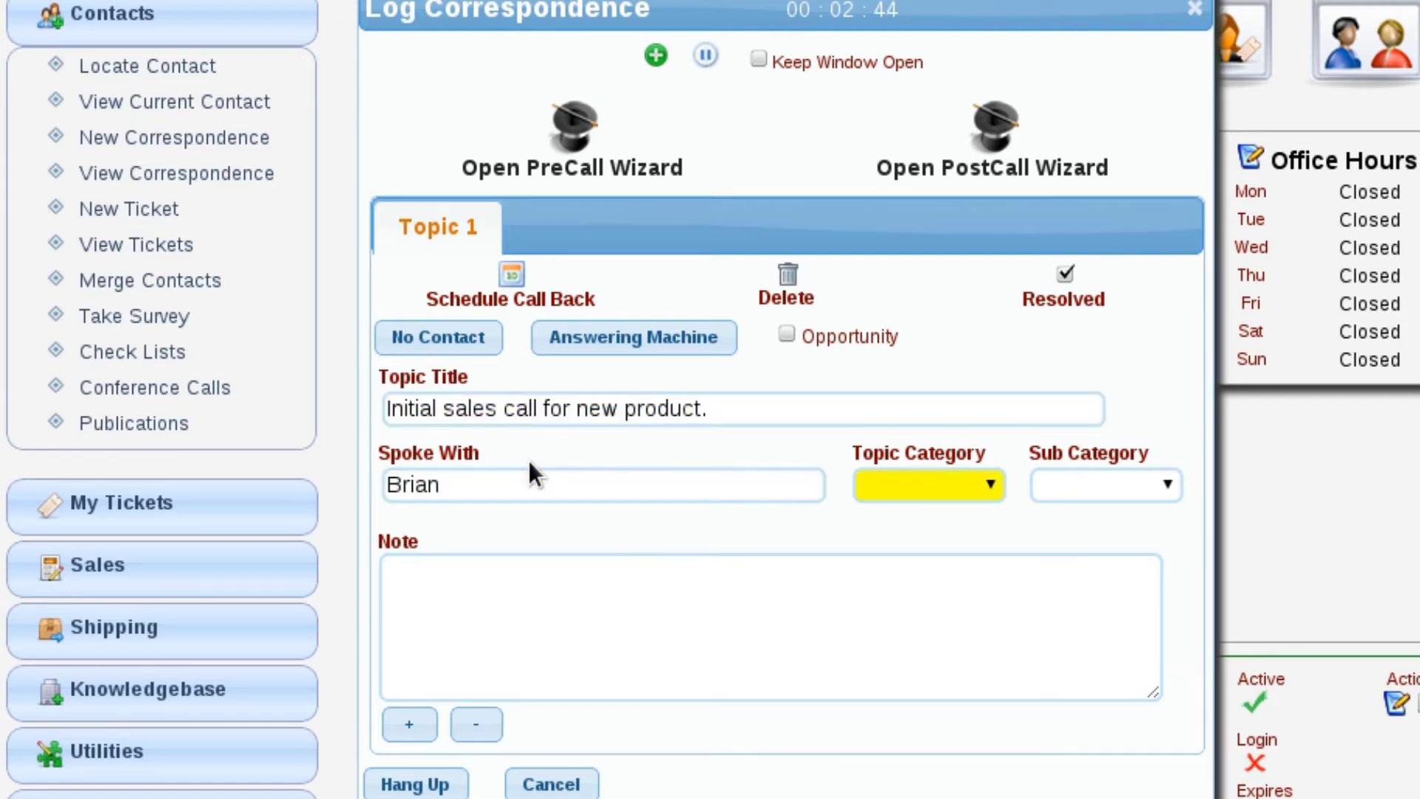
pyautogui.press('Tab')
pyautogui.press('Tab')
pyautogui.write('Sales info about product...')
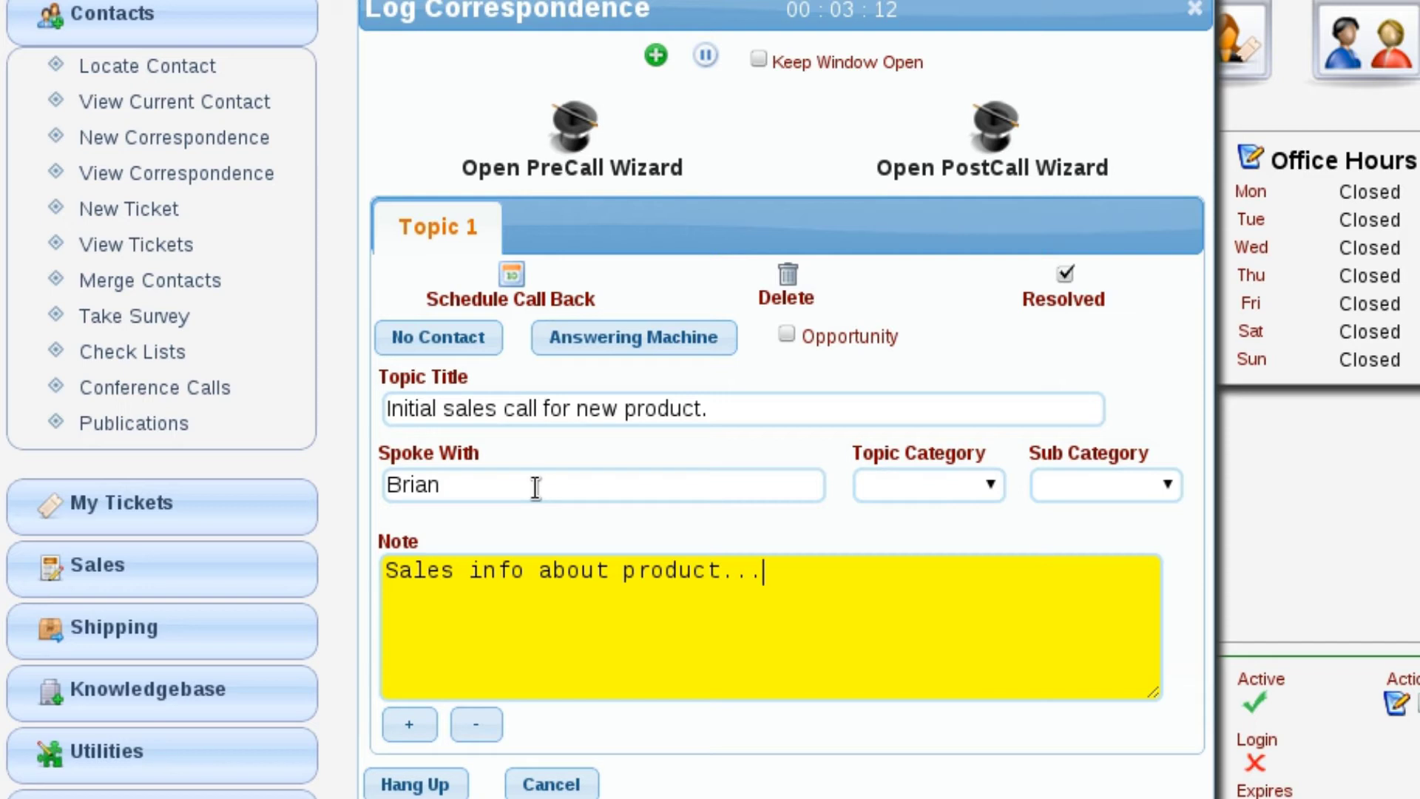
pyautogui.click(1195, 9)
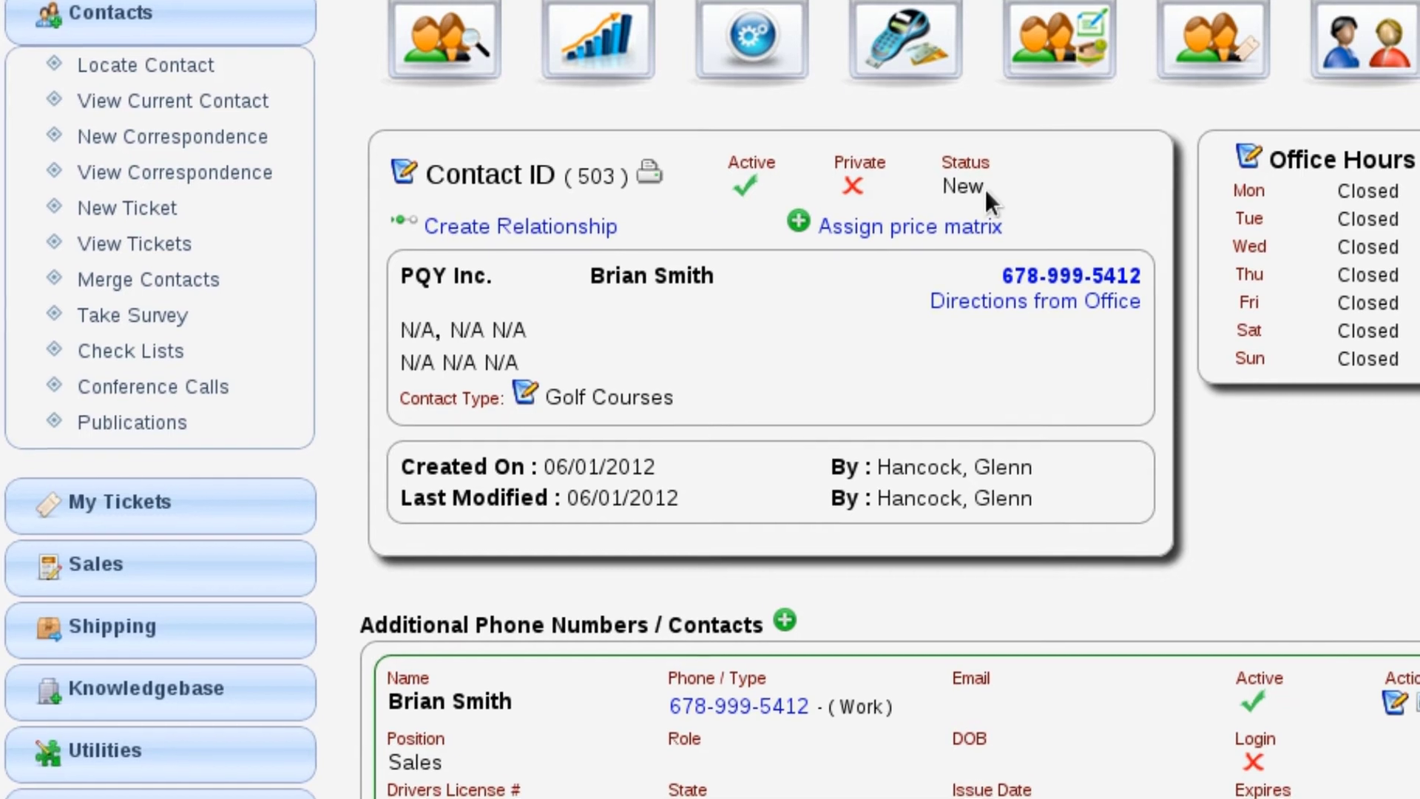
# Reopen 'Logging Call for (PQY Inc.)' from the Dashboard Control Panel.
pyautogui.scroll(-5, 983, 192)
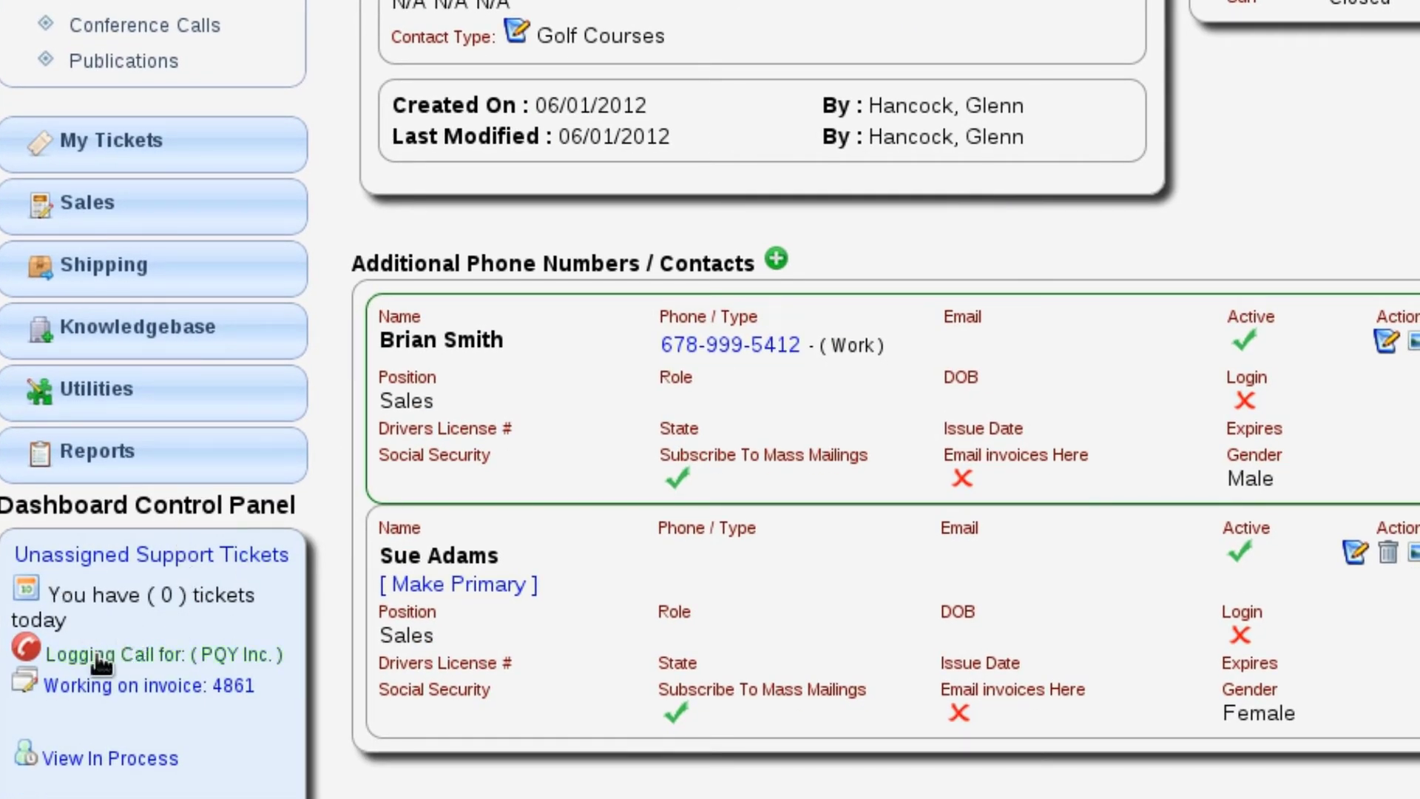
pyautogui.click(102, 663)
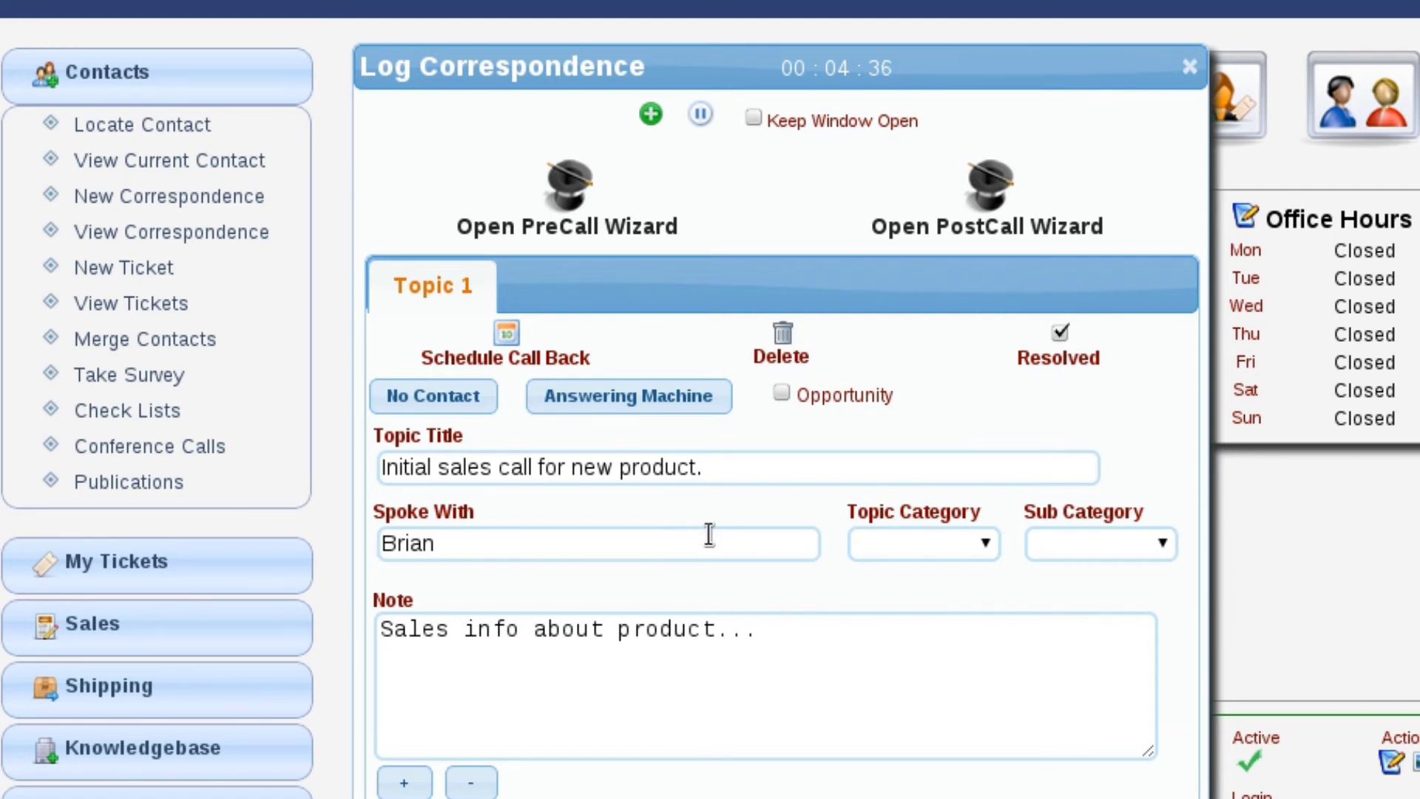
# Flag Topic 1 as an Opportunity at Initial Contact with 25% probability.
pyautogui.click(778, 393)
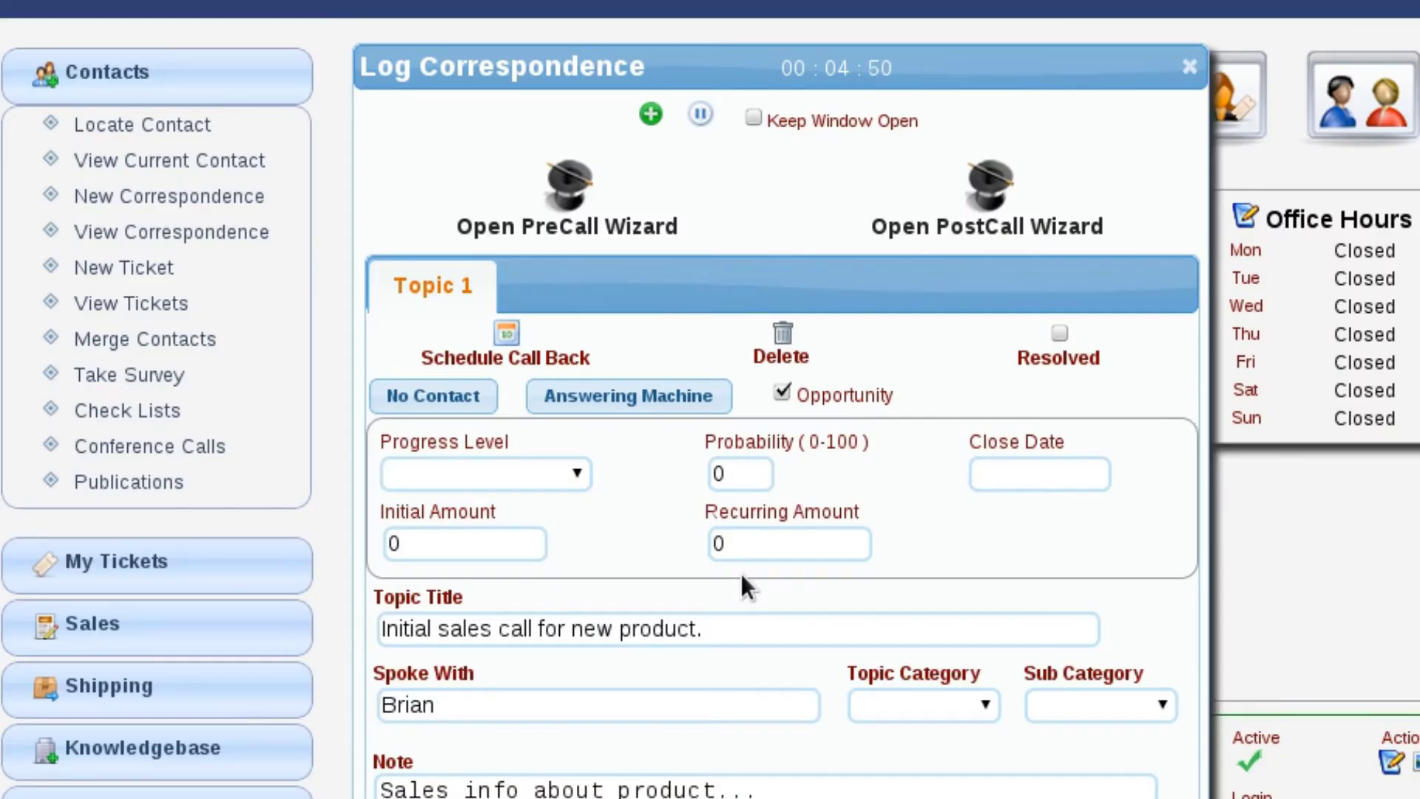
pyautogui.click(563, 475)
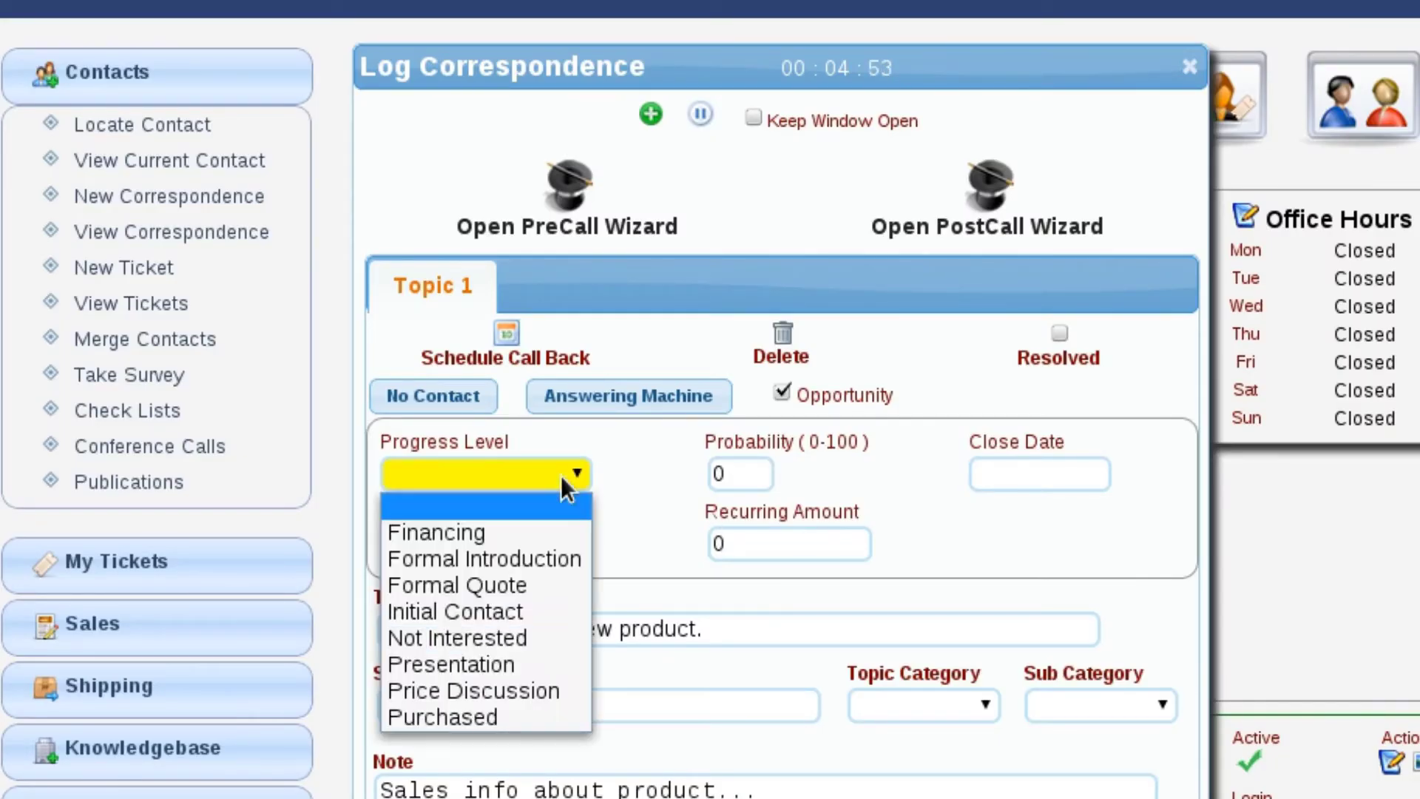
pyautogui.click(487, 614)
pyautogui.click(758, 481)
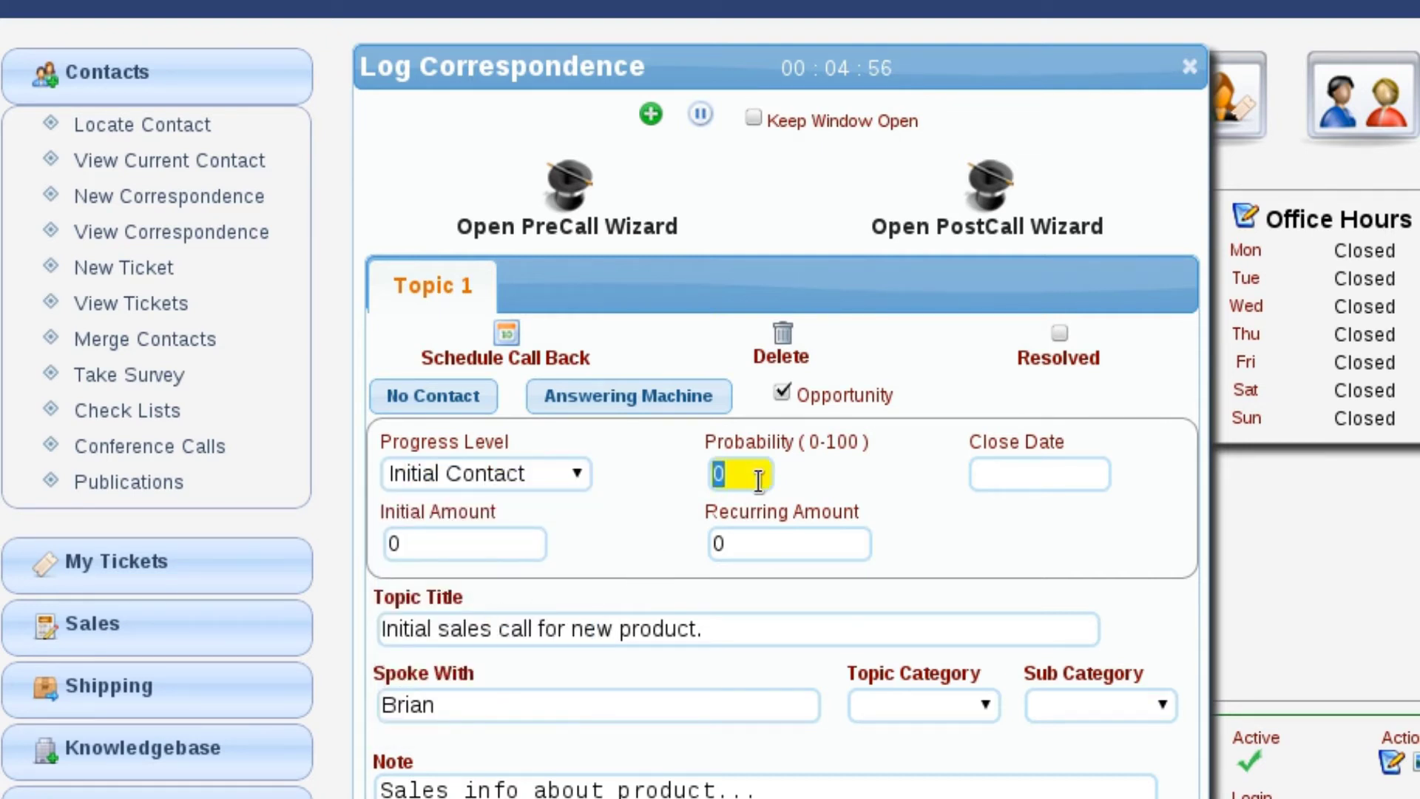
pyautogui.write('25')
pyautogui.press('Tab')
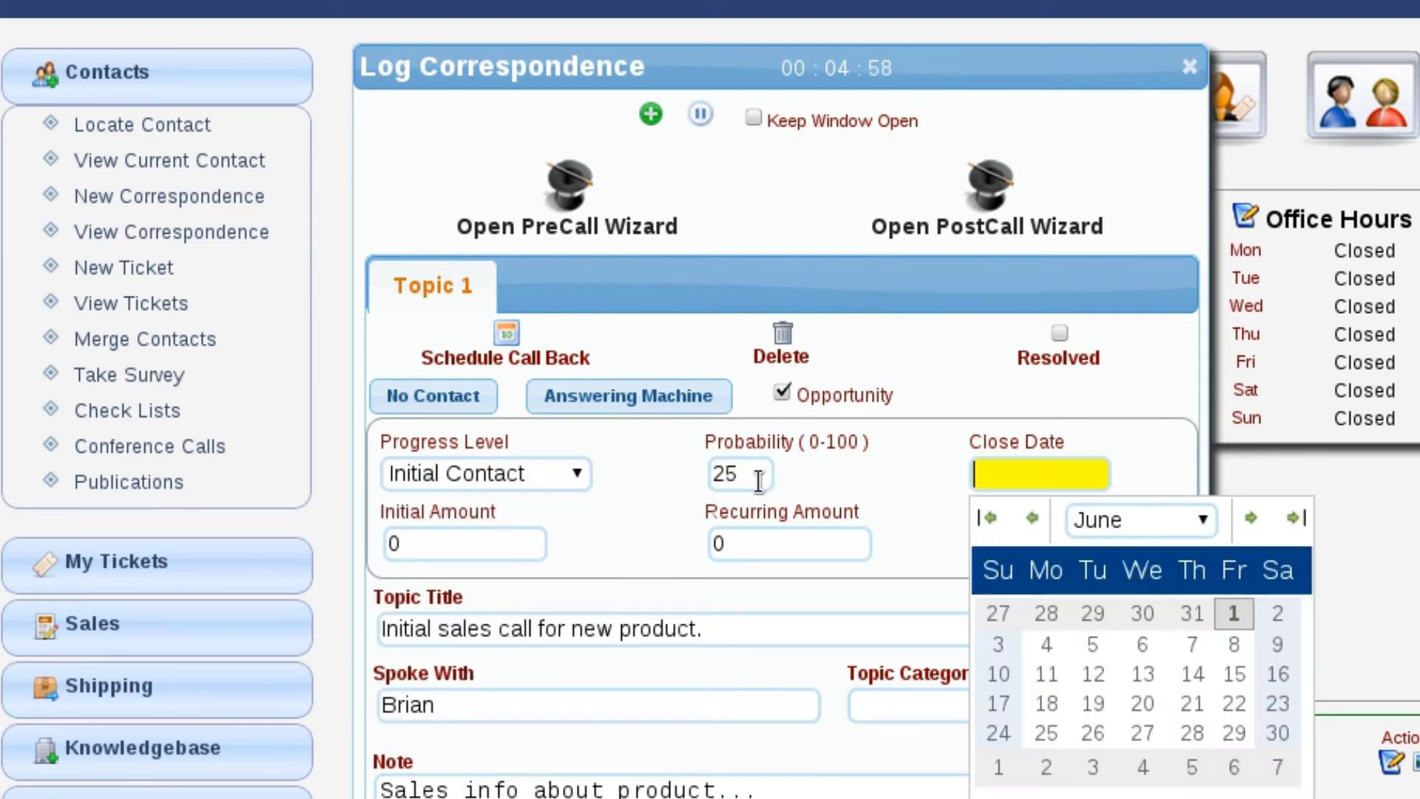
# Set the close date to 06/29/2012, initial amount 1250 and recurring amount 250.
pyautogui.click(1233, 733)
pyautogui.doubleClick(421, 545)
pyautogui.write('1250')
pyautogui.press('Tab')
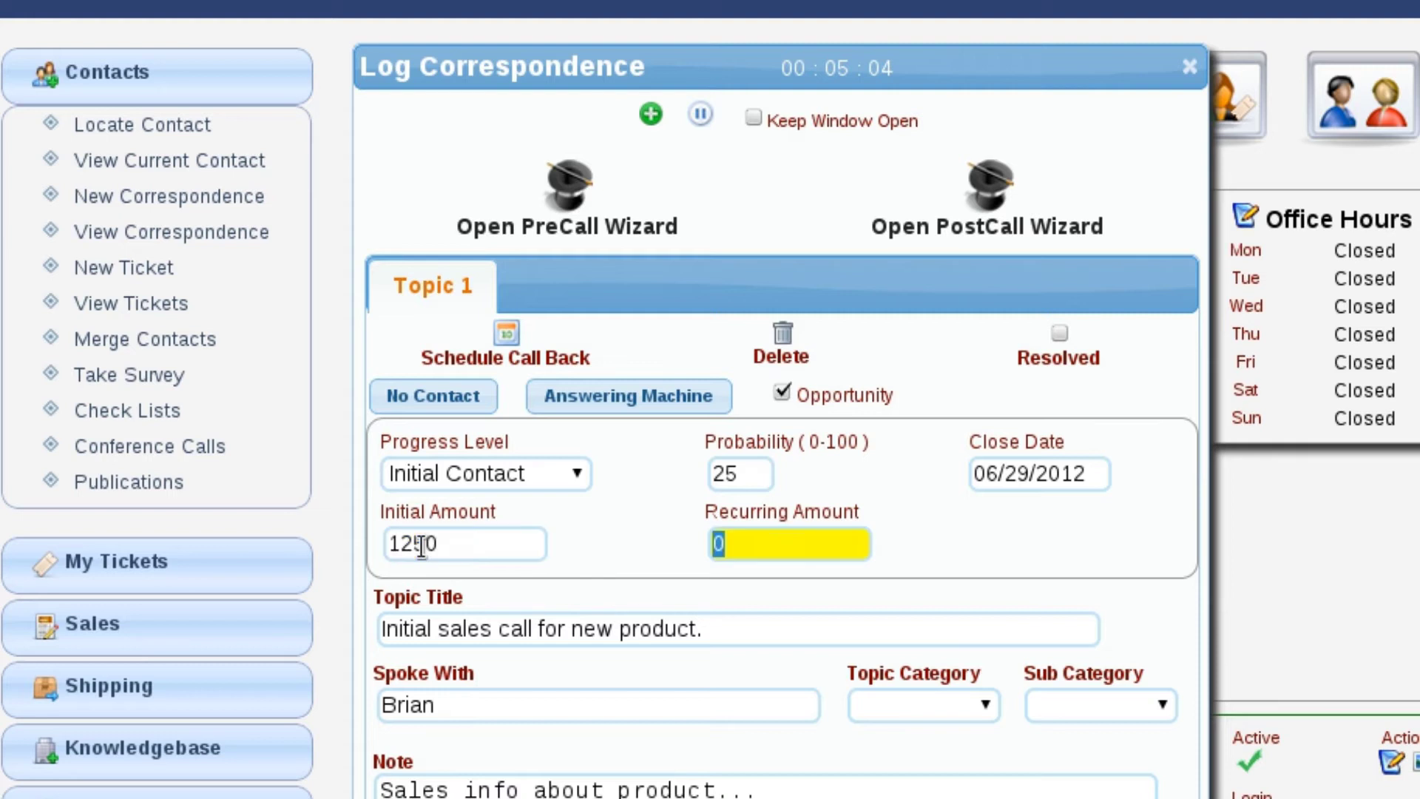
pyautogui.write('250')
pyautogui.press('Tab')
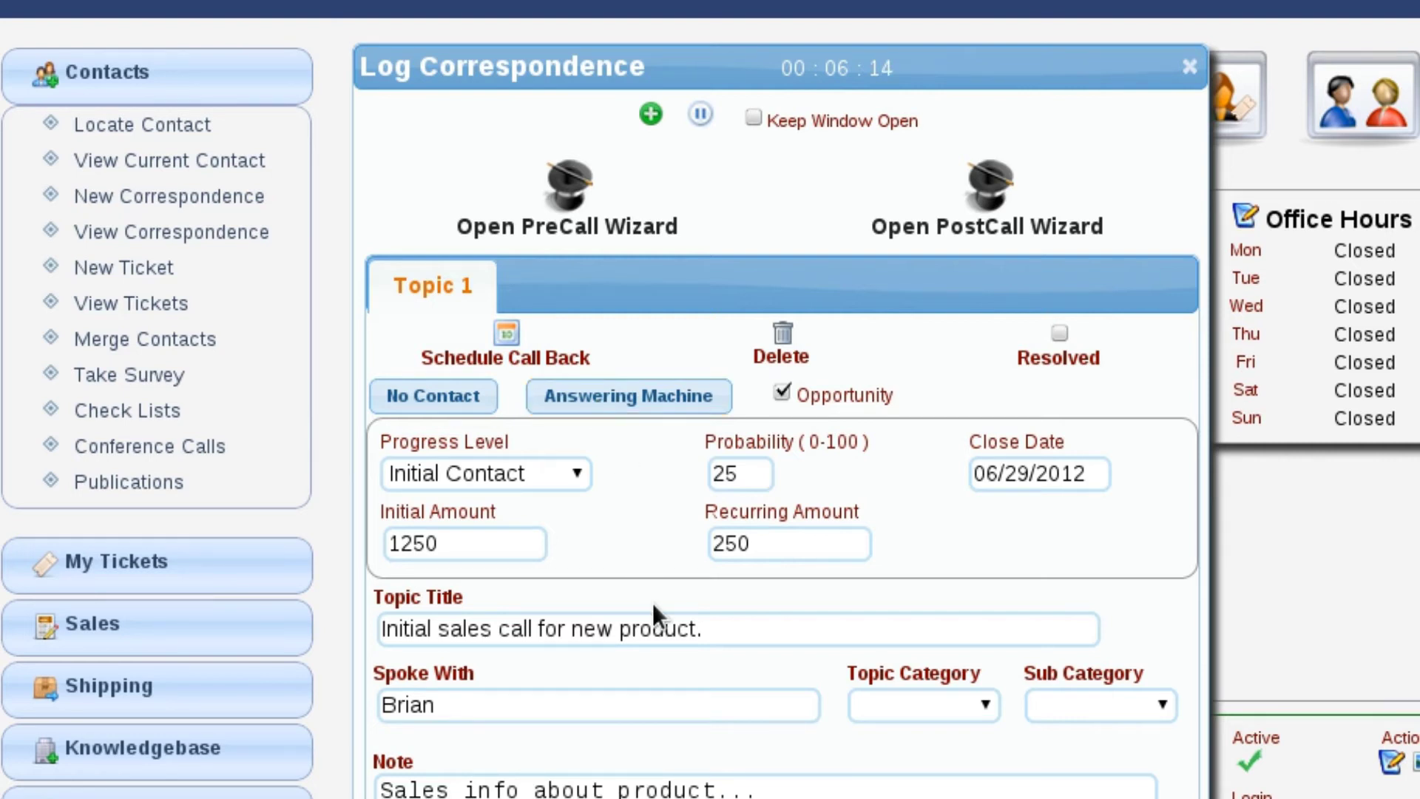
# Open the June 2012 calendar to schedule a call back and check the user shown.
pyautogui.click(508, 339)
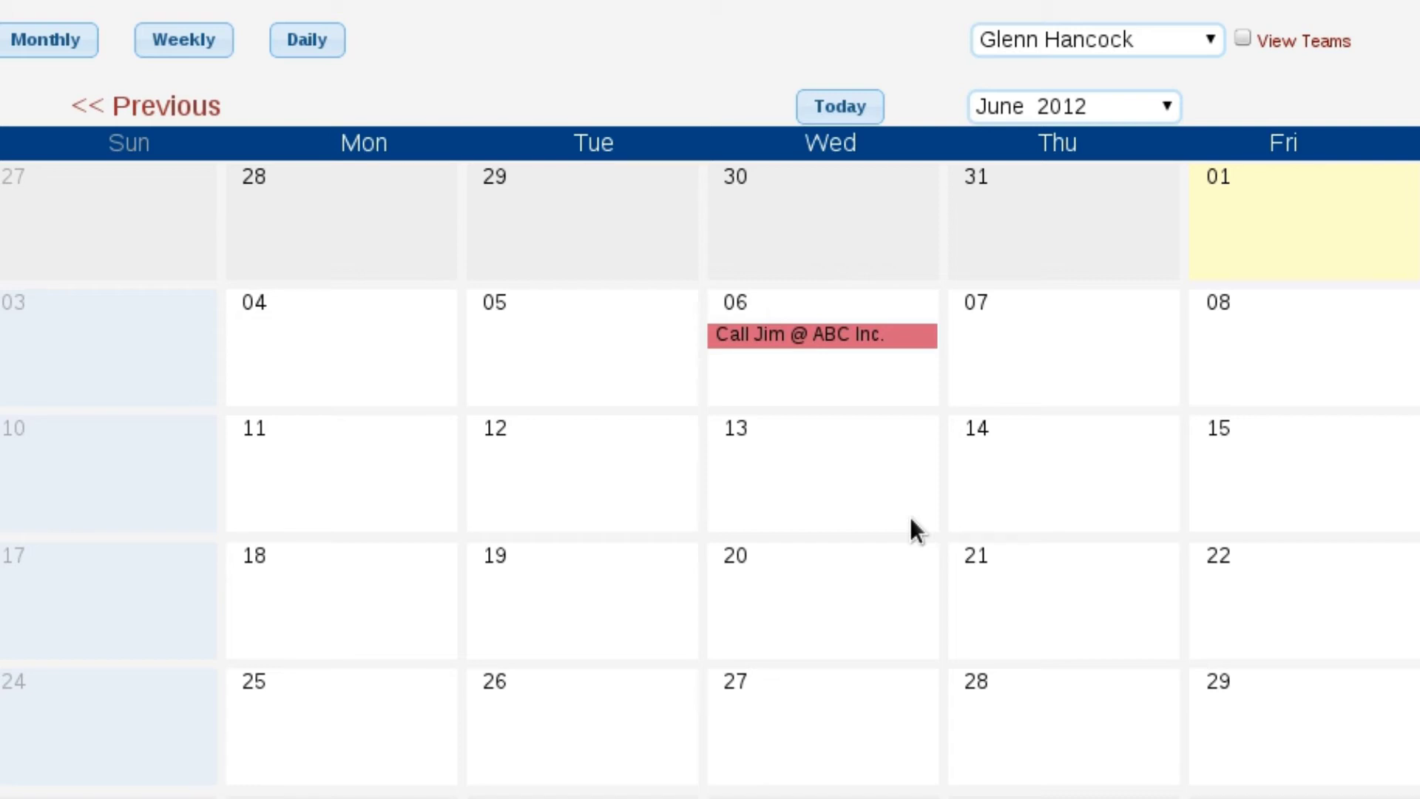
pyautogui.click(1173, 42)
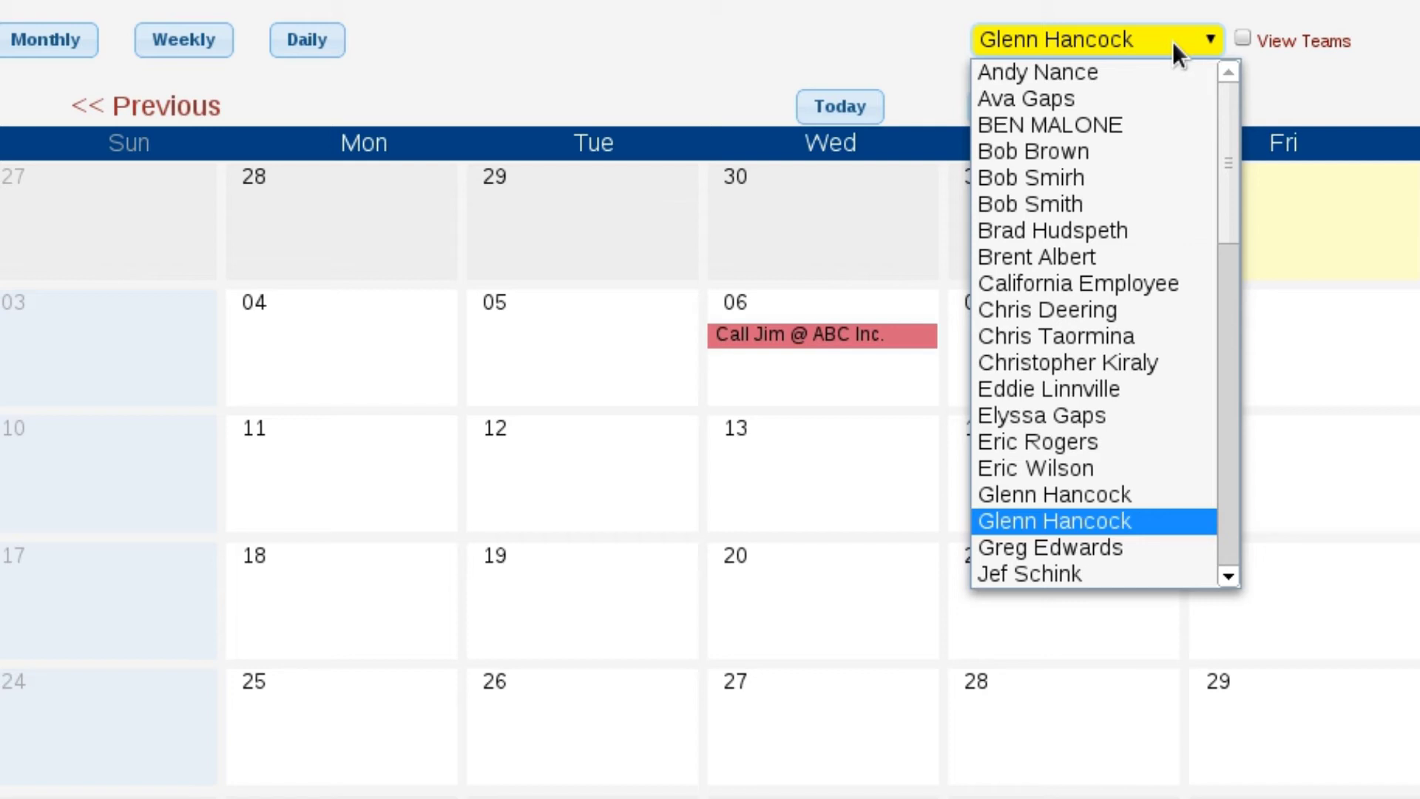
# Keep the same user and start a new calendar event on June 13, 2012.
pyautogui.press('Return')
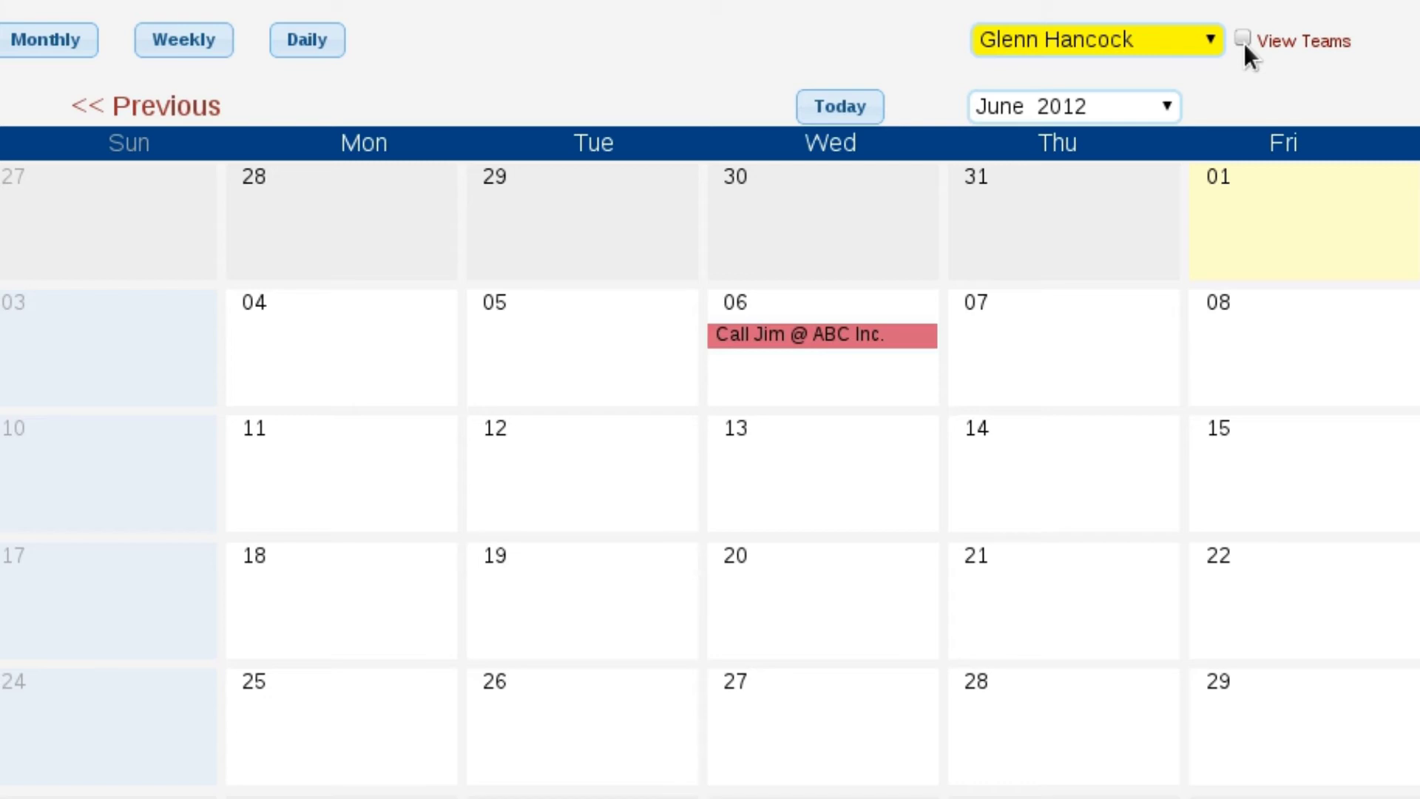
pyautogui.click(795, 457)
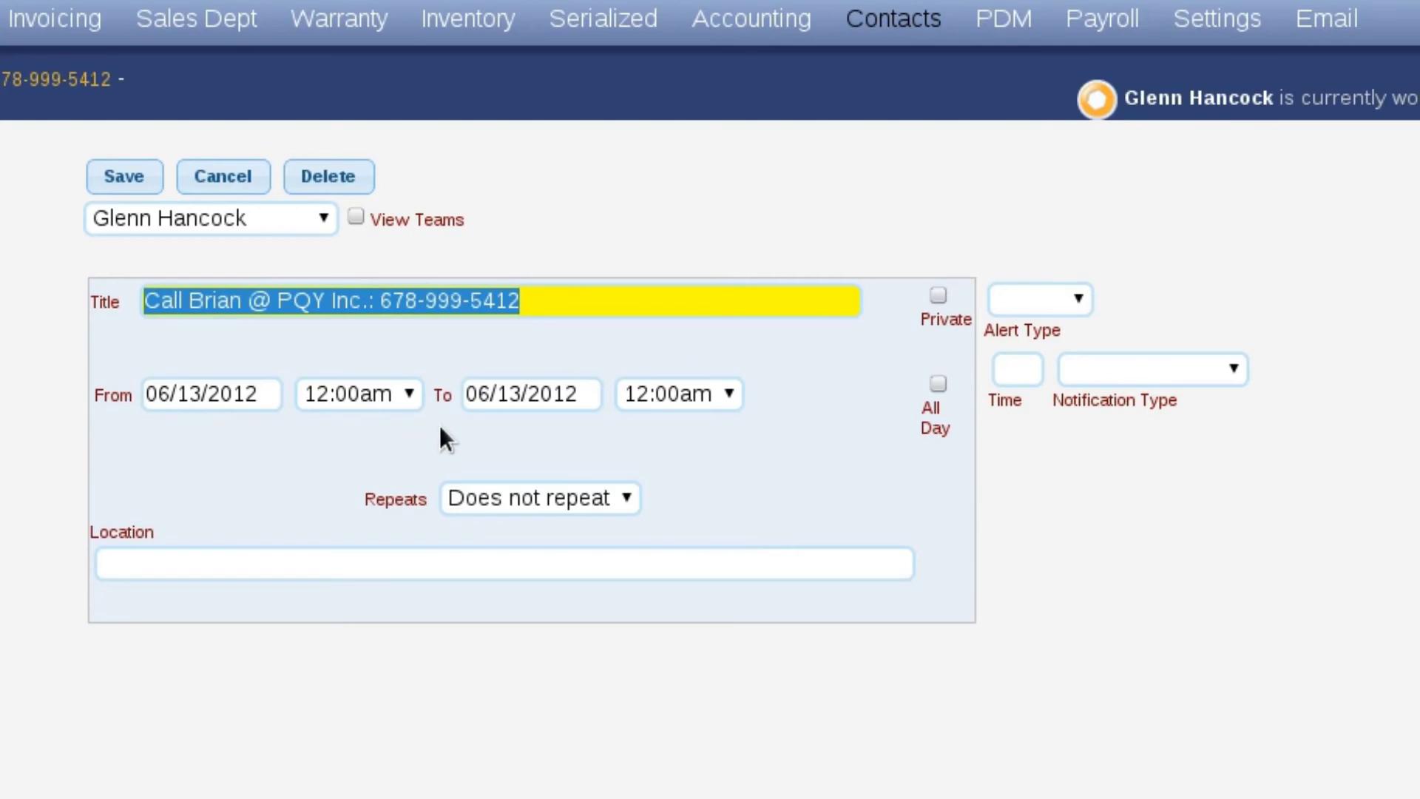
# Make the PQY Inc. call-back an all-day event and save it.
pyautogui.click(938, 383)
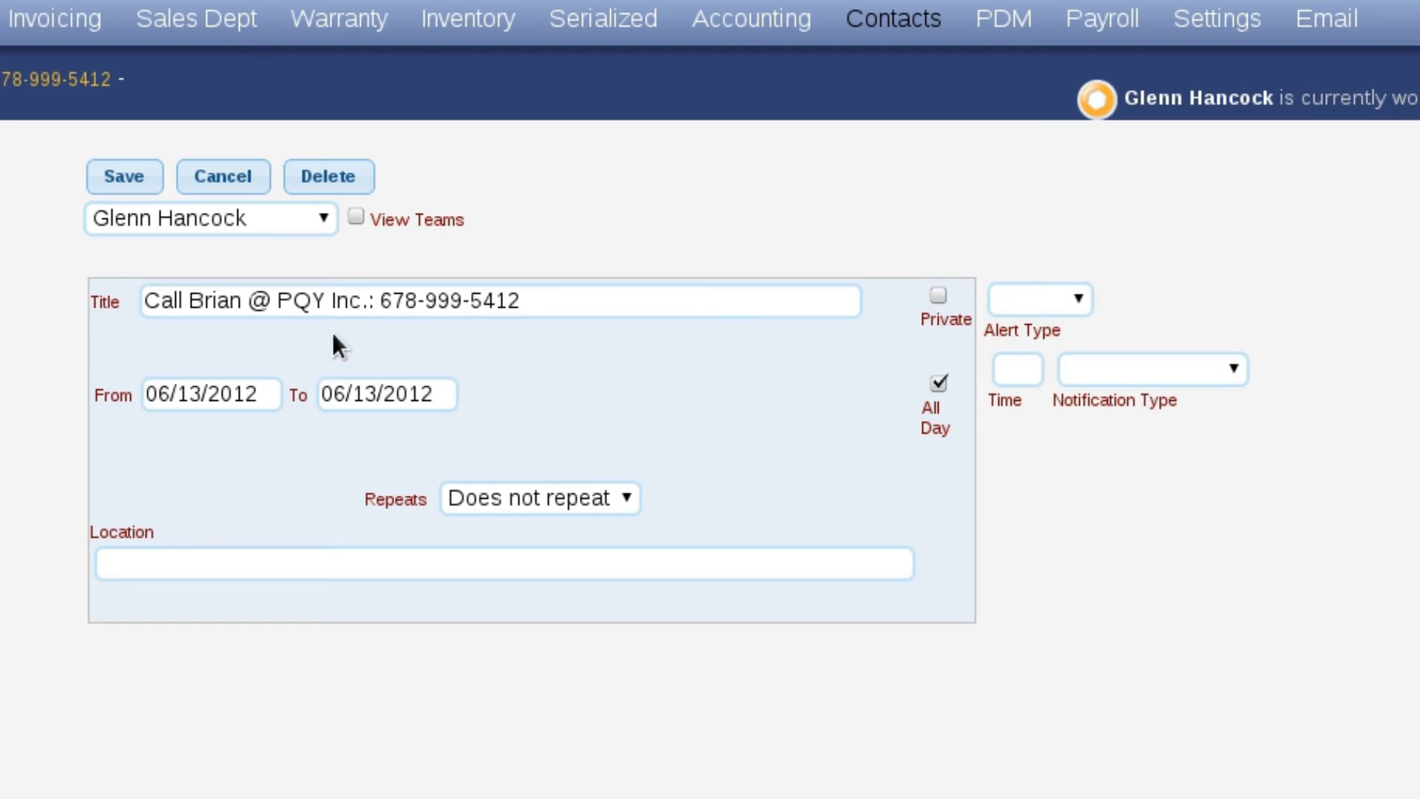
pyautogui.click(104, 182)
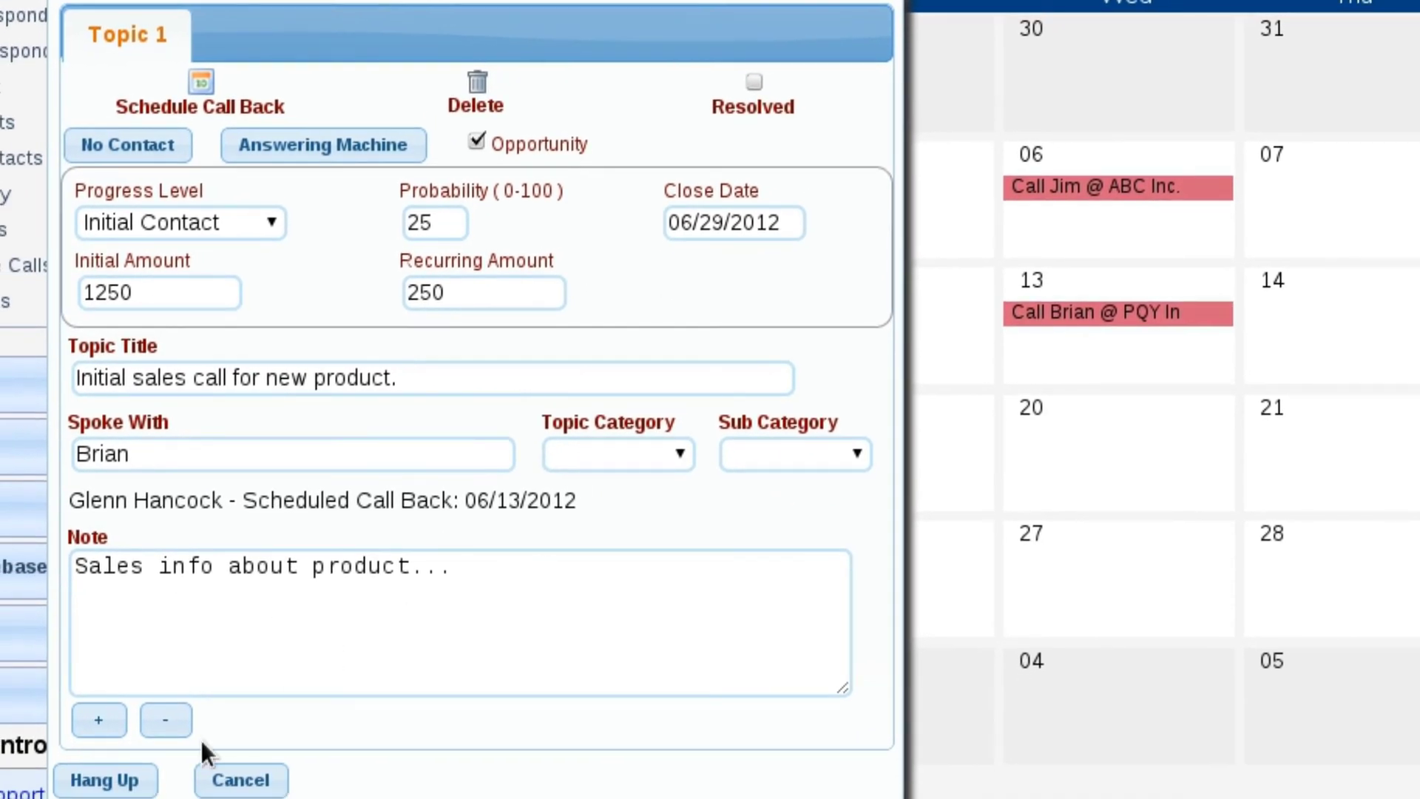
# Hang up and log the first PQY Inc. call.
pyautogui.click(111, 781)
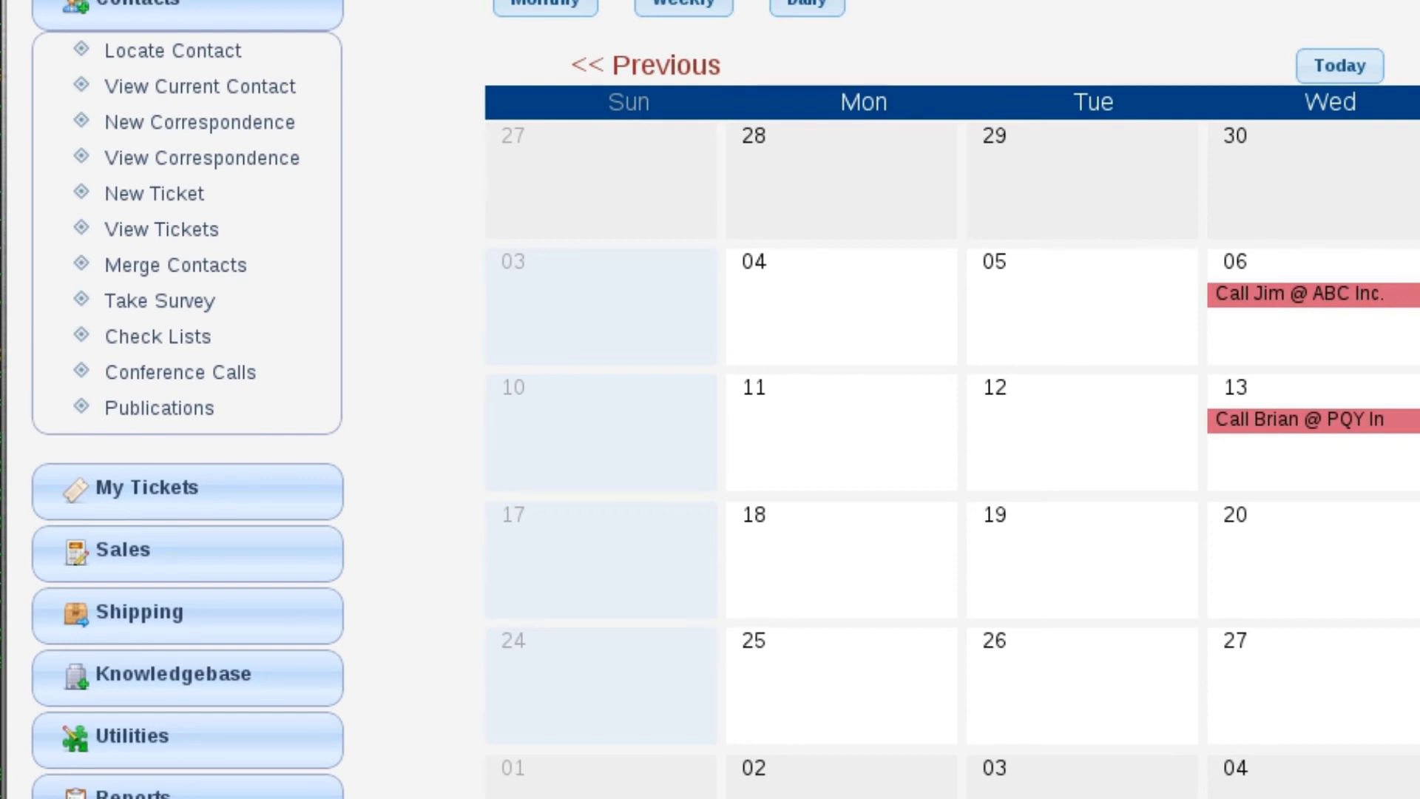
# Start a new Sales Incoming call log for the contact and get past the PreCall Wizard.
pyautogui.click(221, 131)
pyautogui.click(634, 105)
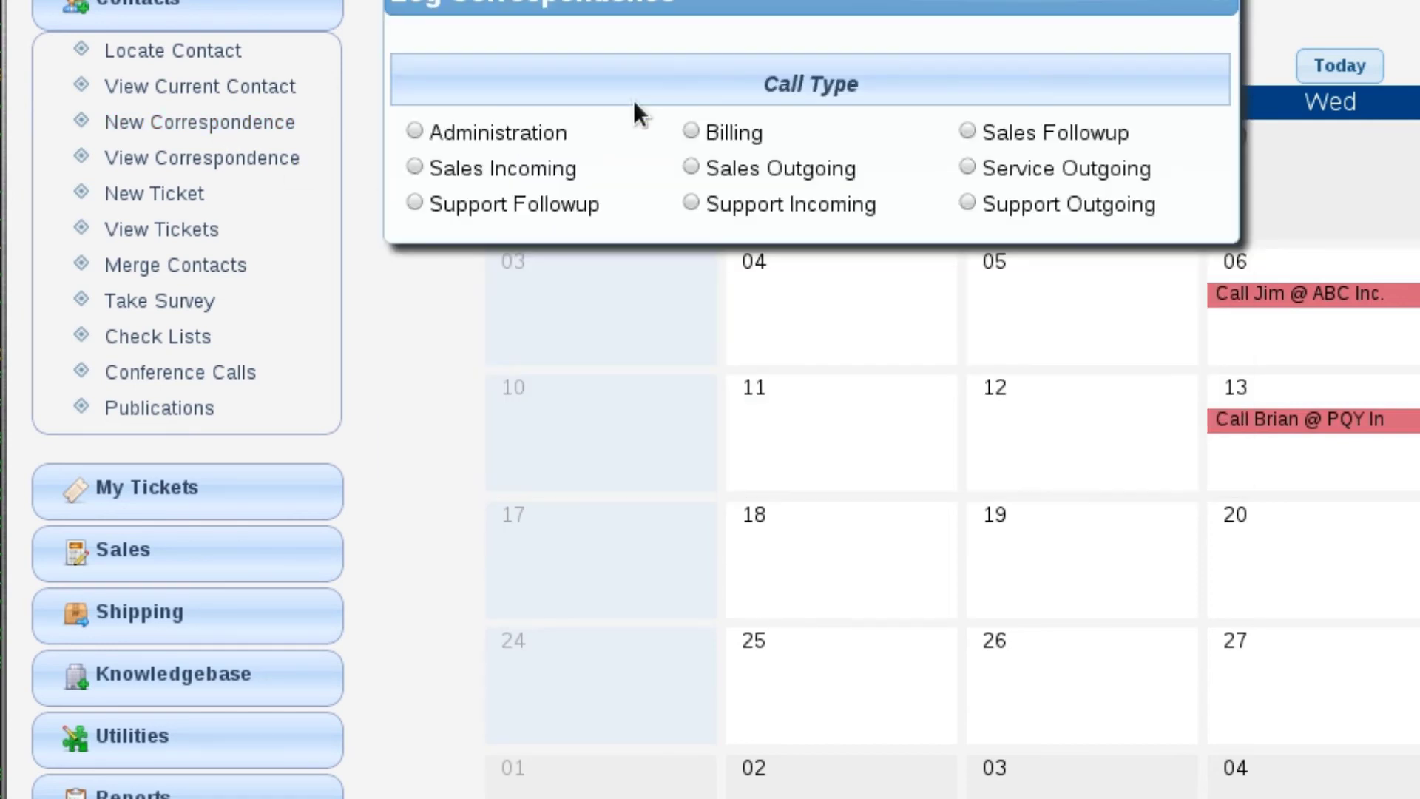
pyautogui.click(460, 167)
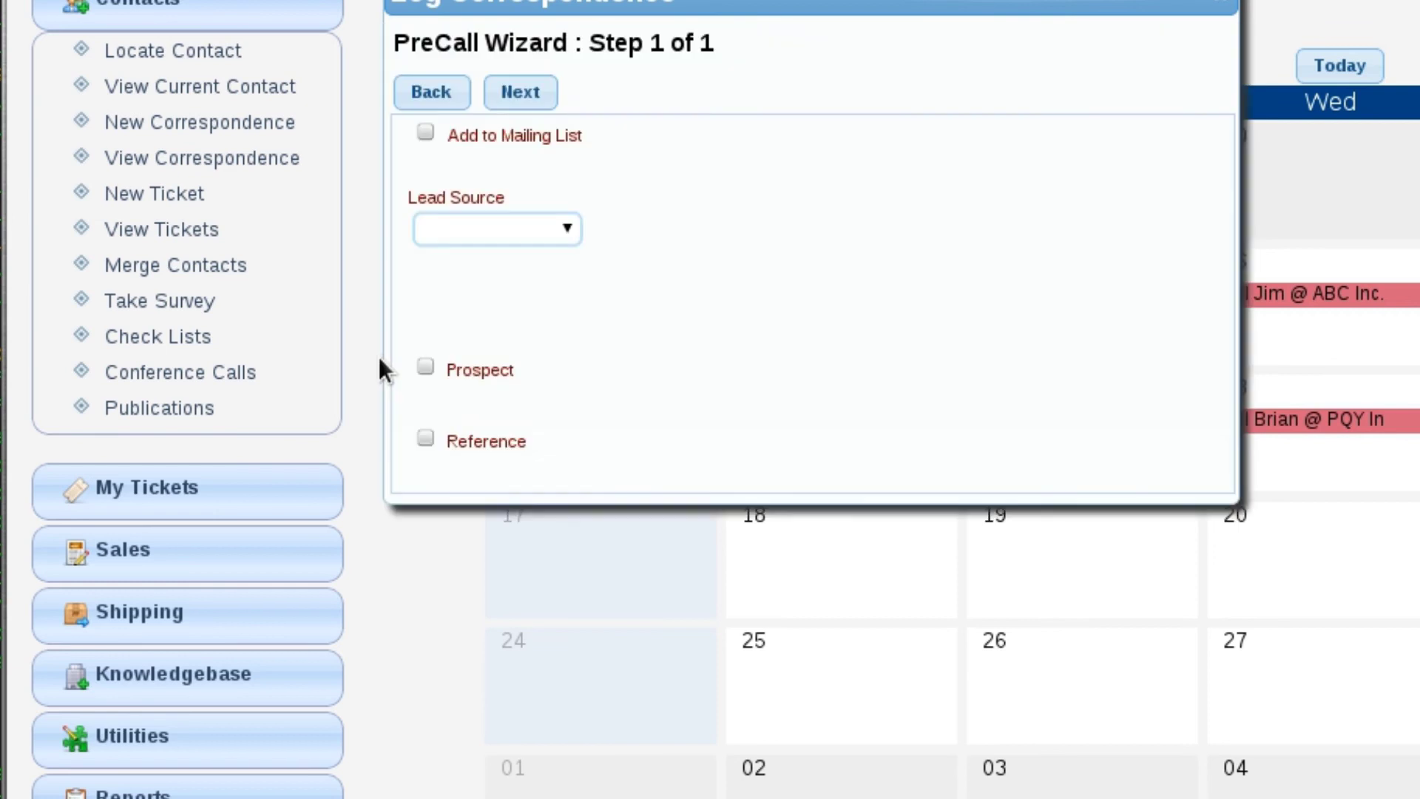
pyautogui.click(518, 91)
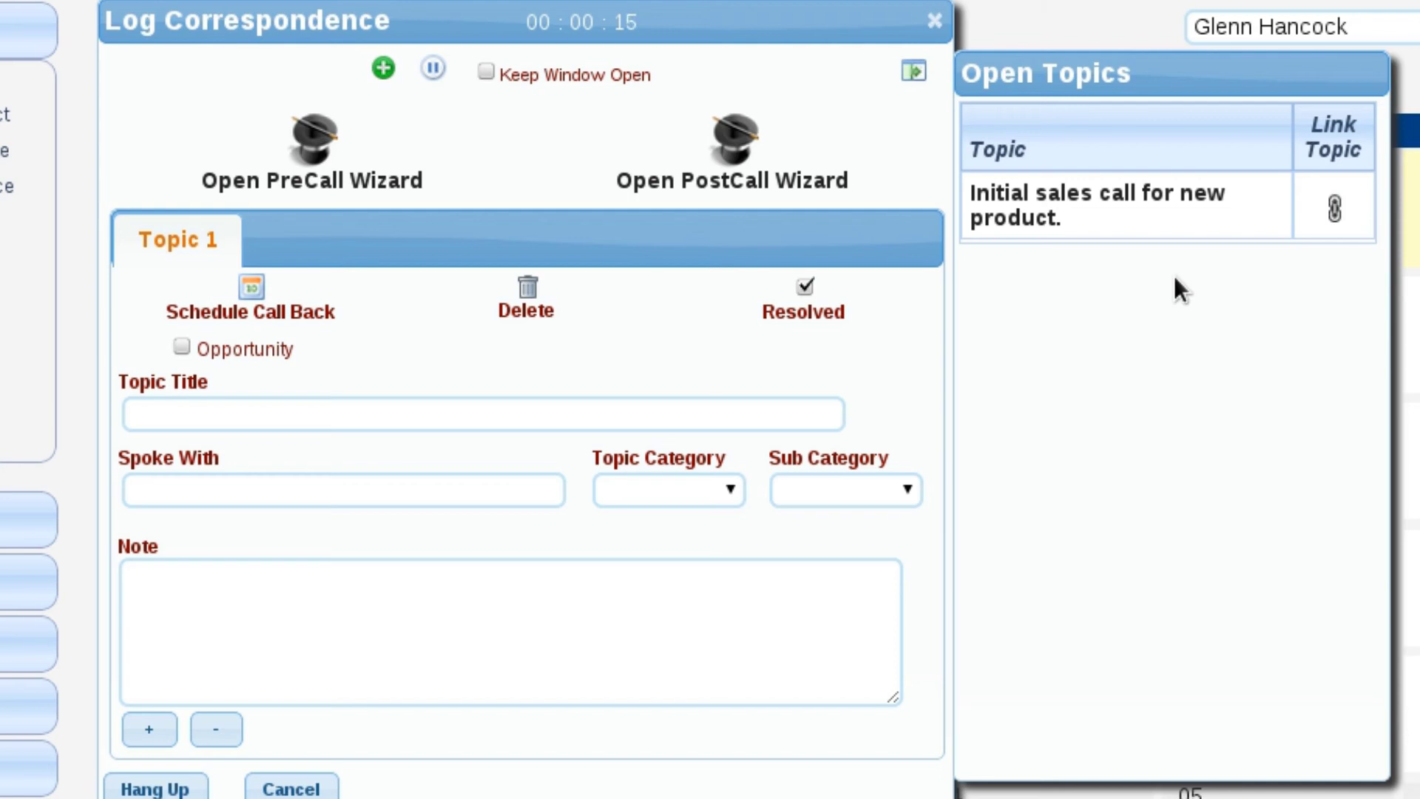
# Preview the 'Initial sales call for new product.' topic and link it into the call's Topic 1.
pyautogui.click(1046, 208)
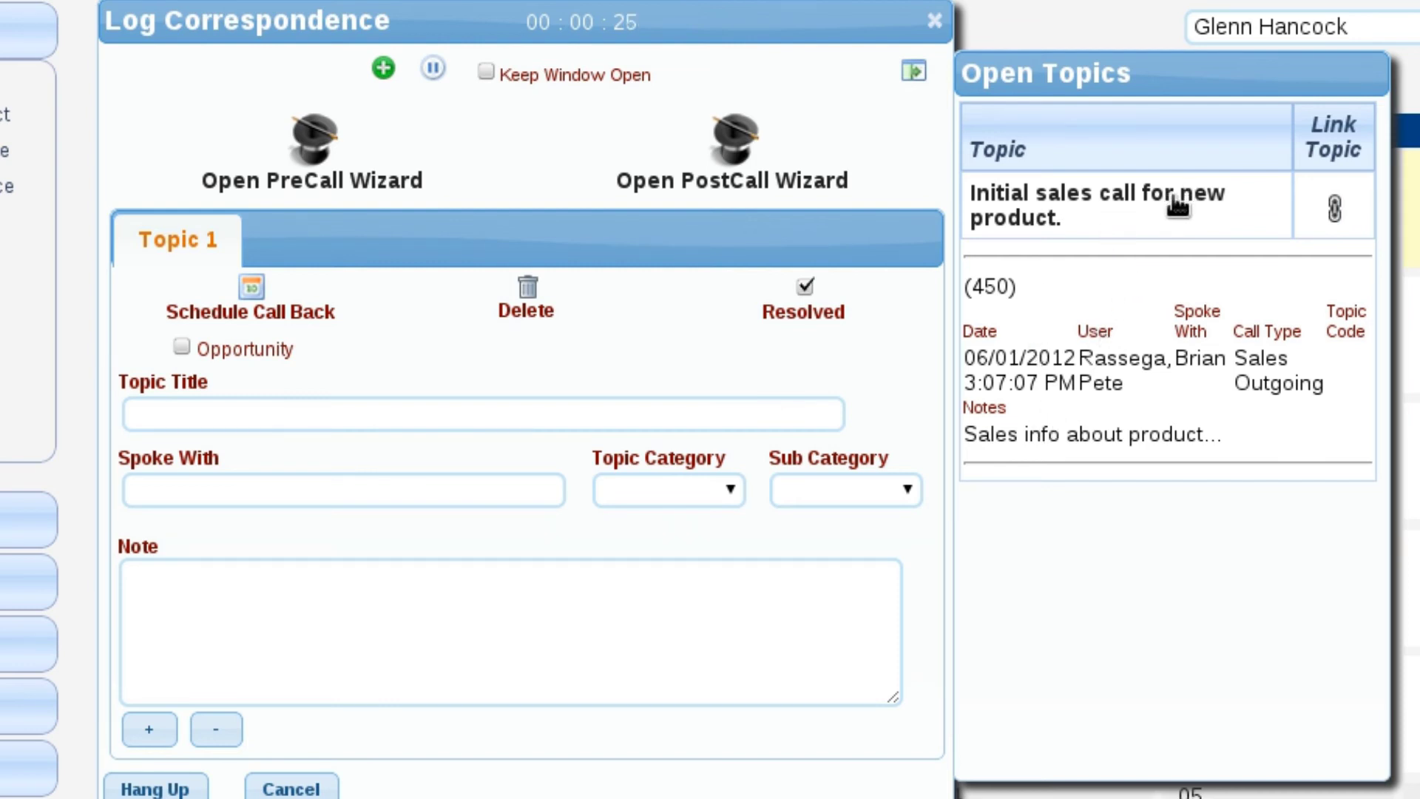
pyautogui.click(370, 412)
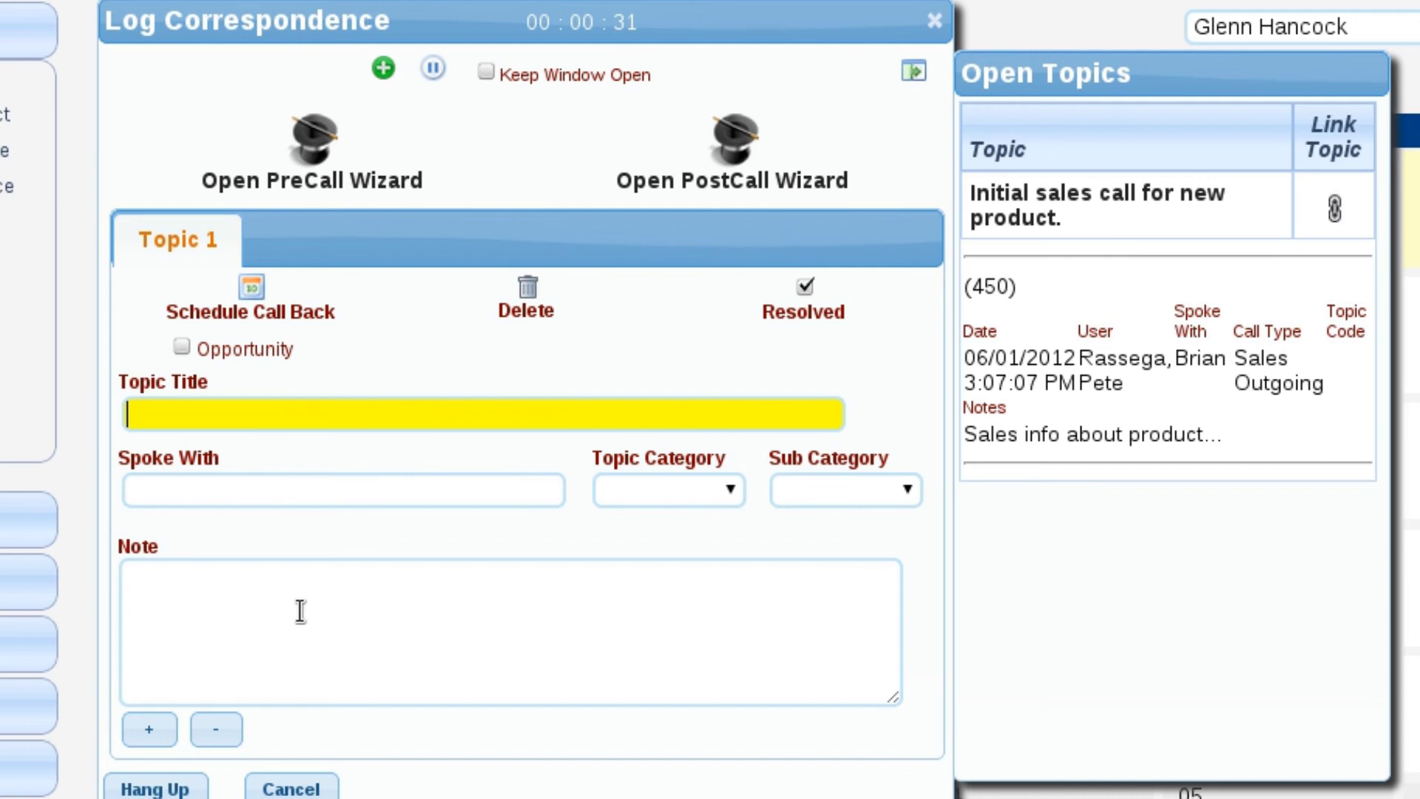
pyautogui.click(1334, 212)
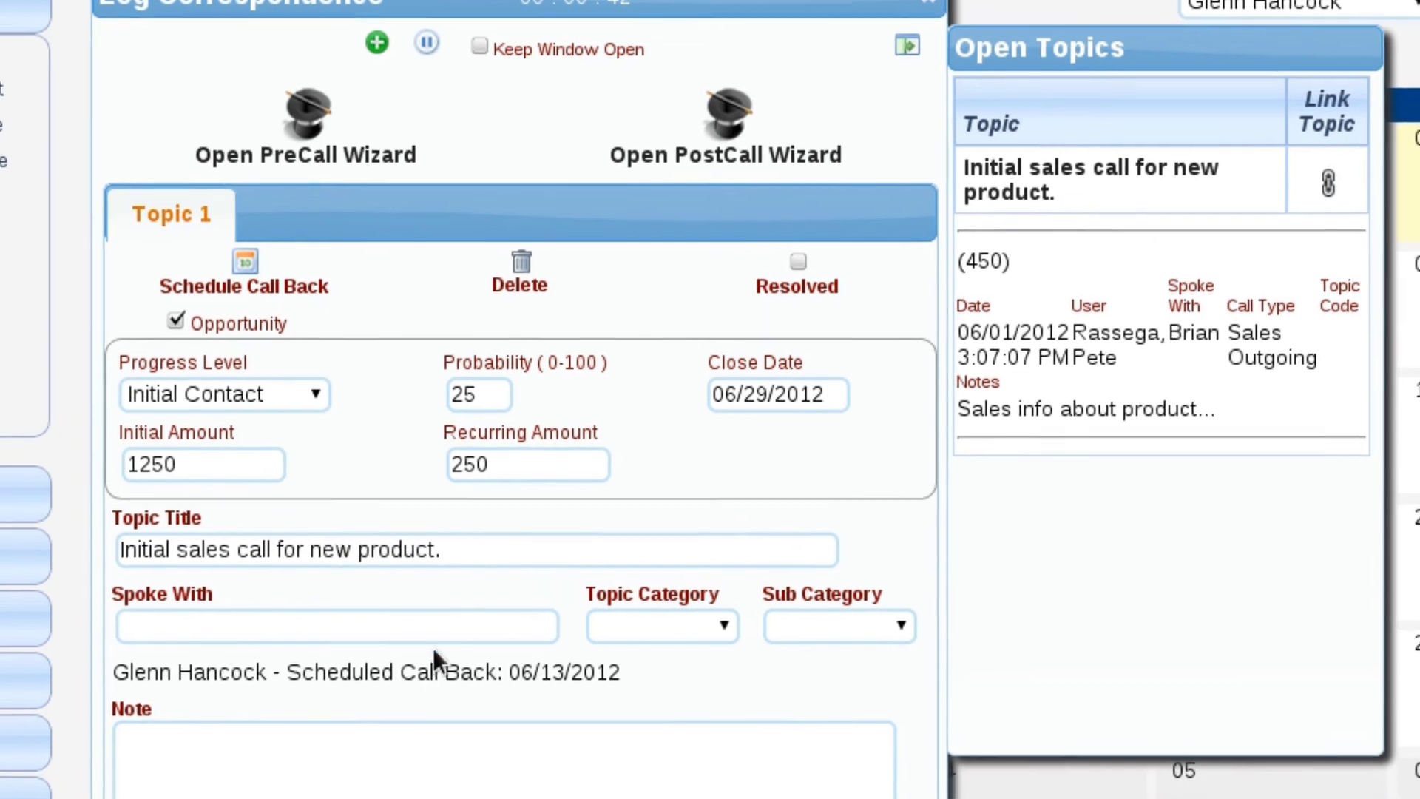
# Write 'Additional detail...' in the linked call's Note field.
pyautogui.click(348, 770)
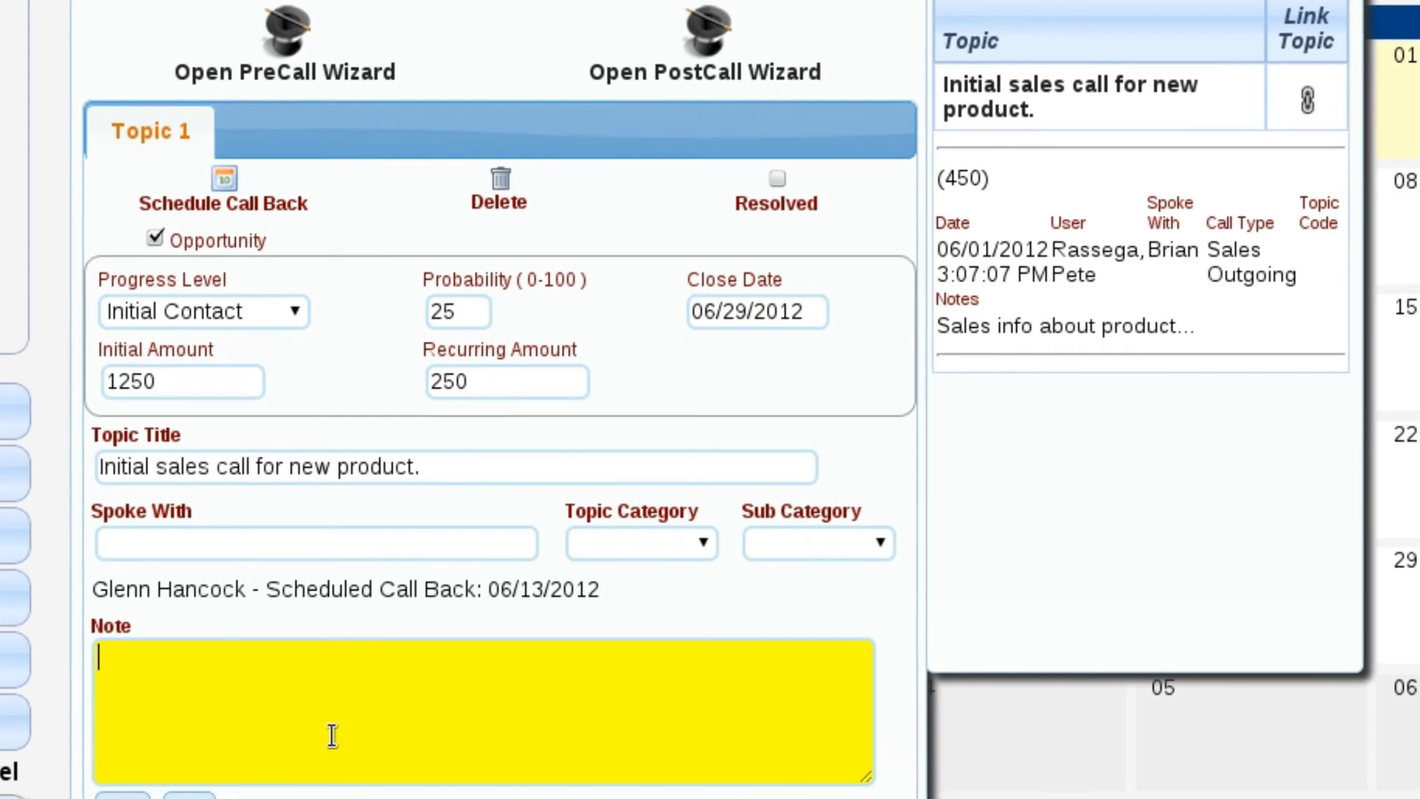
pyautogui.write('Adddi')
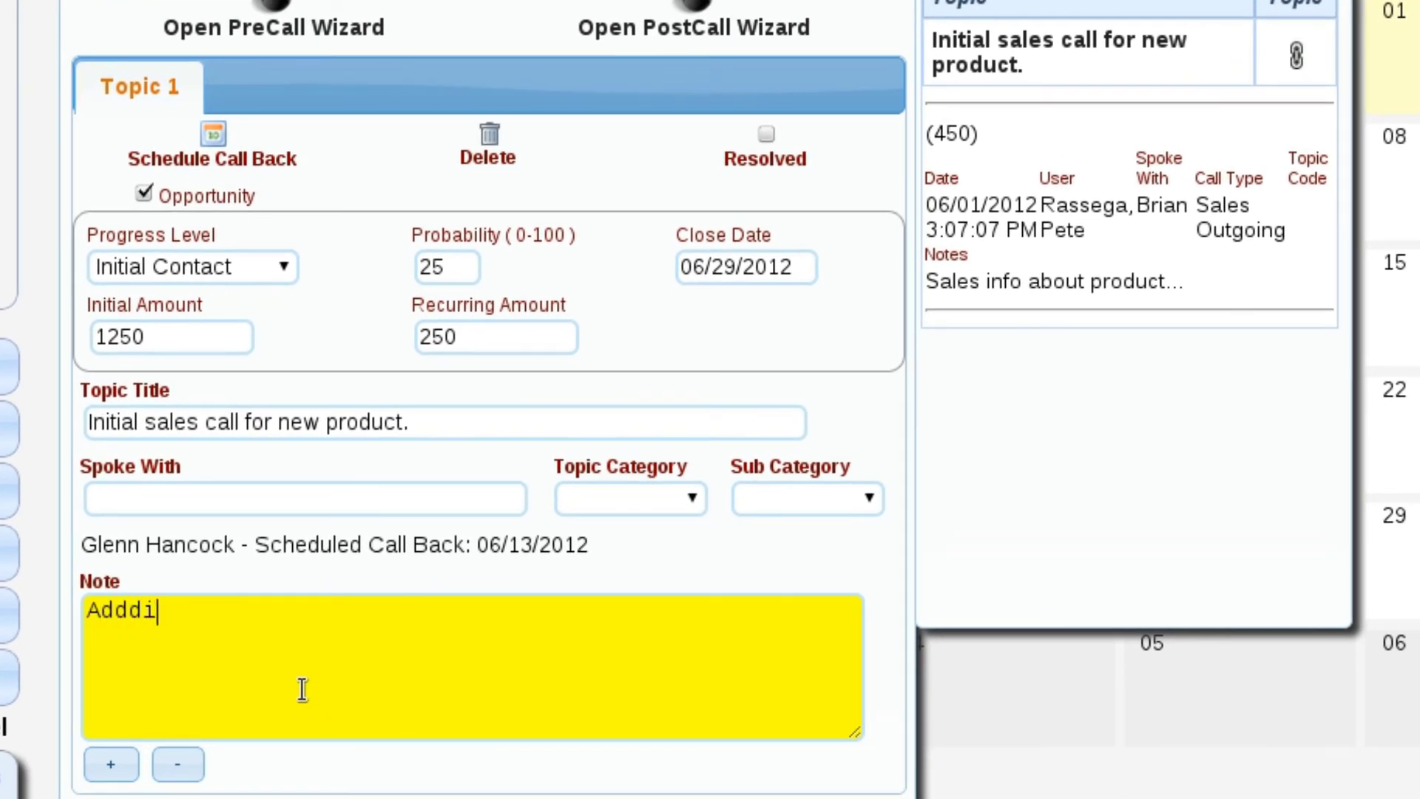
pyautogui.press('BackSpace')
pyautogui.press('BackSpace')
pyautogui.write('itional detail')
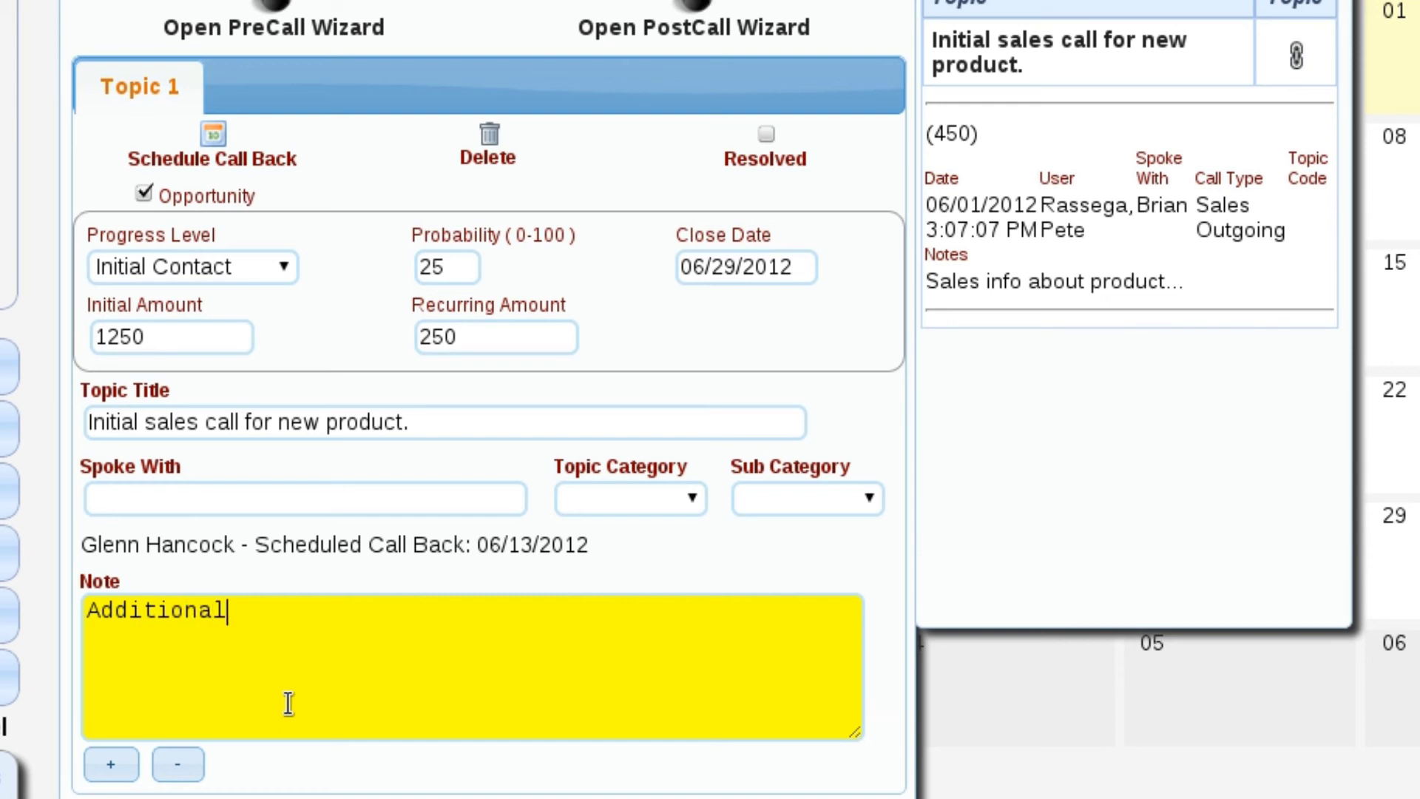
pyautogui.write('...')
pyautogui.scroll(-5, 780, 406)
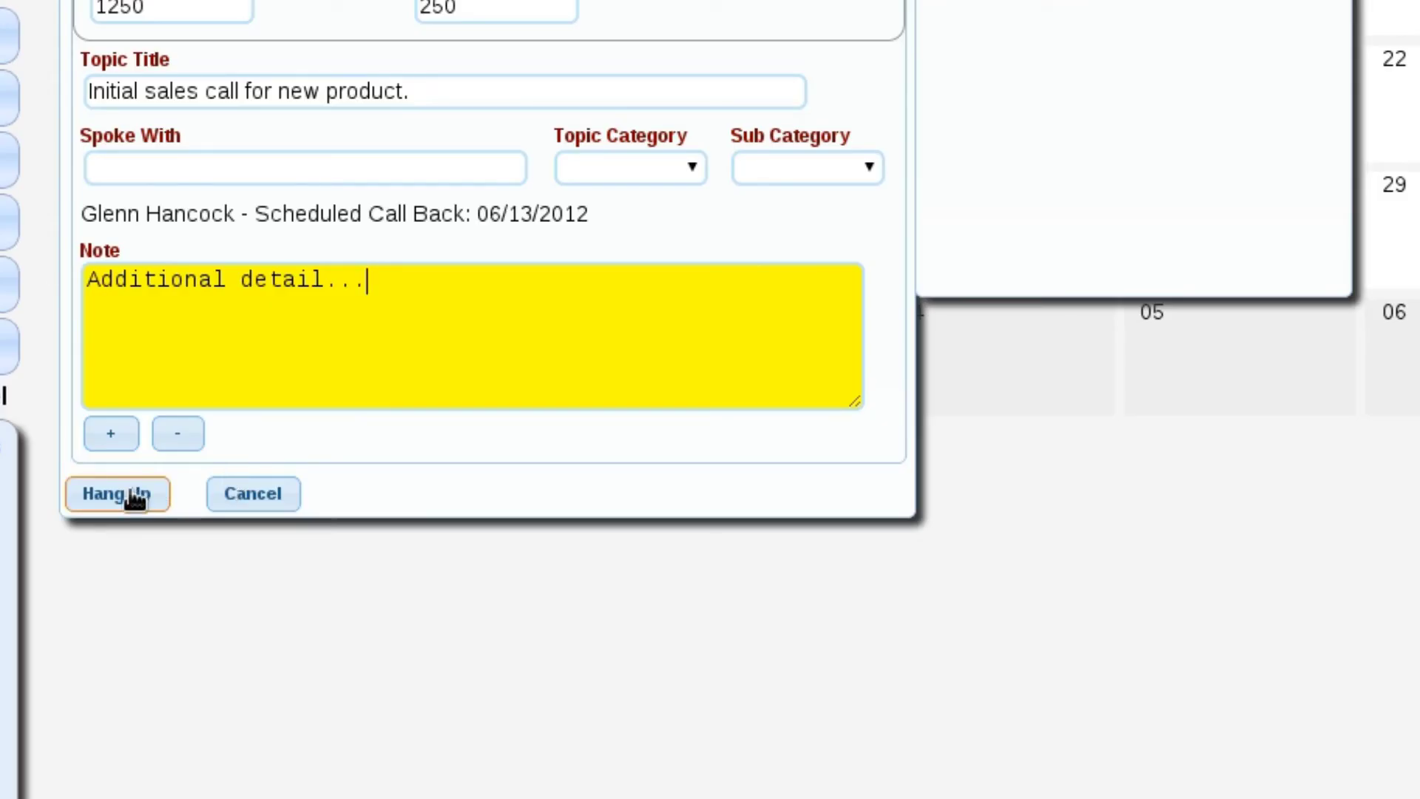
# Hang up the linked call and step through the post-call wizard.
pyautogui.click(133, 499)
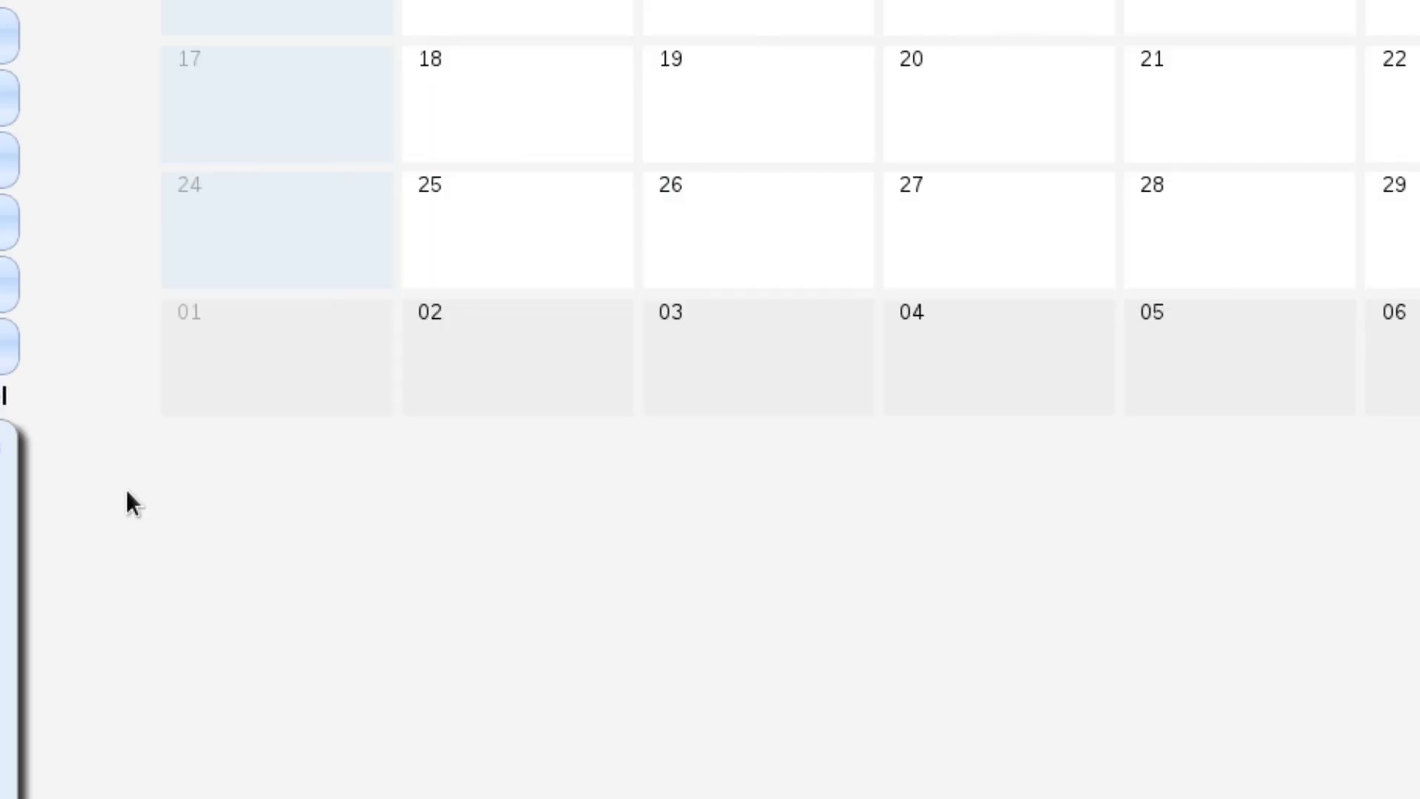
pyautogui.click(453, 52)
pyautogui.click(454, 53)
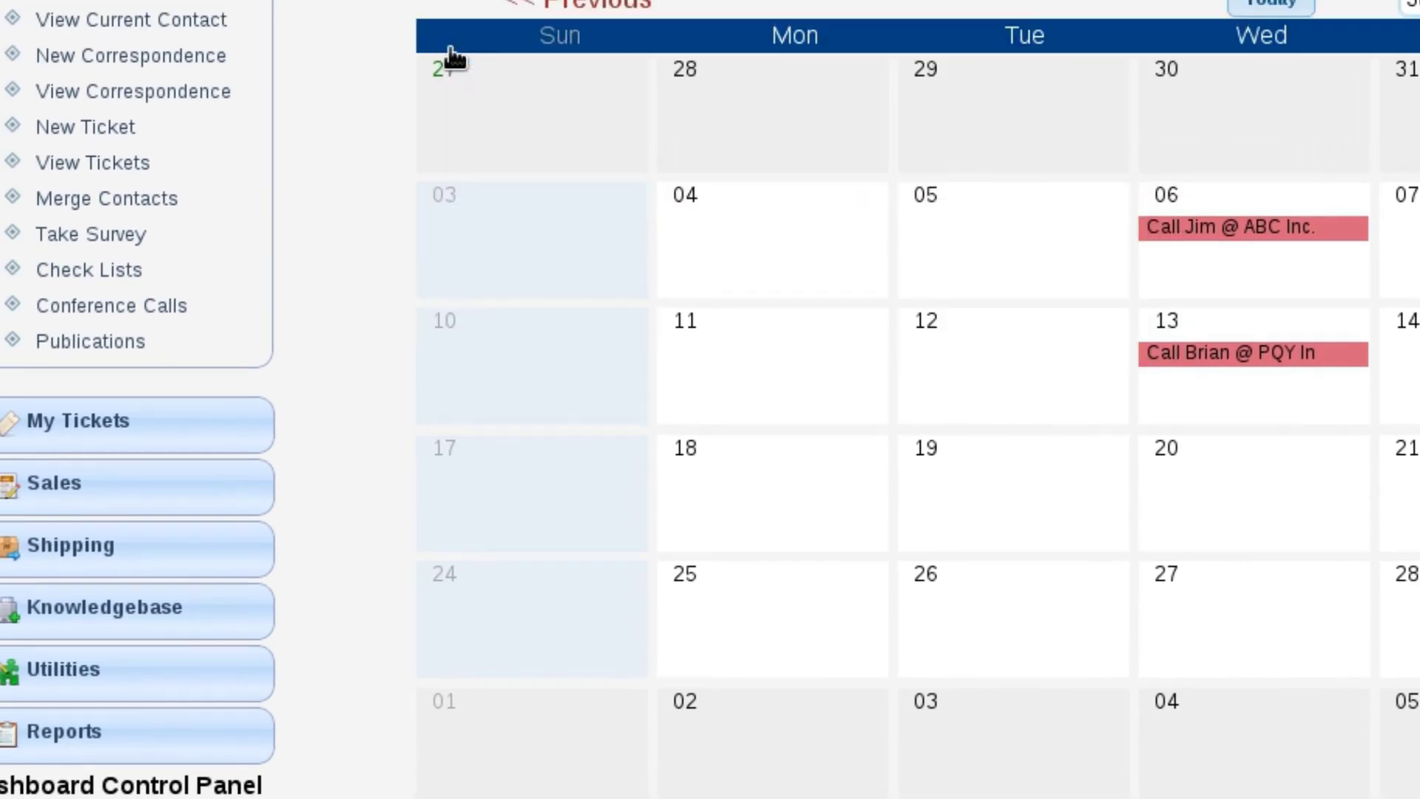
pyautogui.click(126, 58)
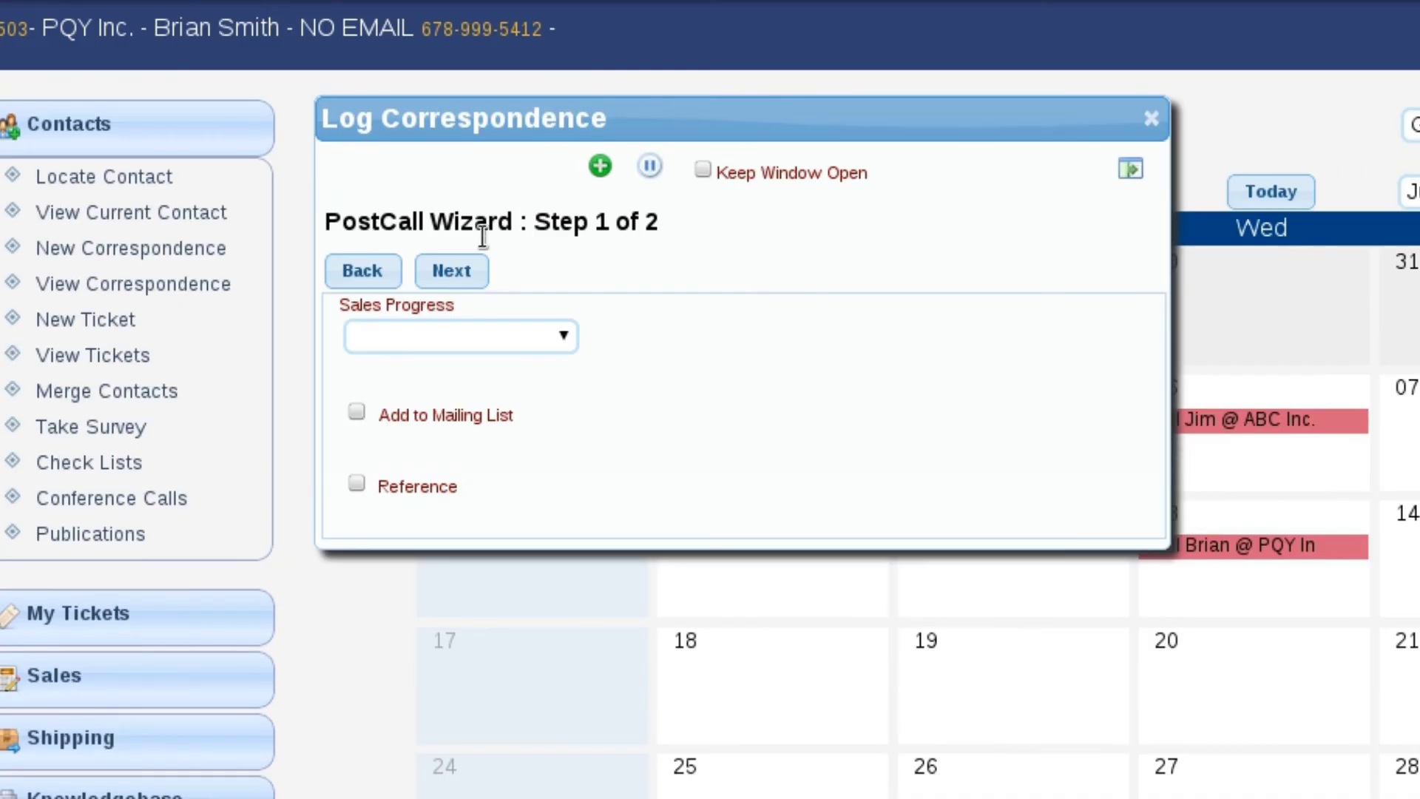
pyautogui.click(451, 22)
pyautogui.click(451, 22)
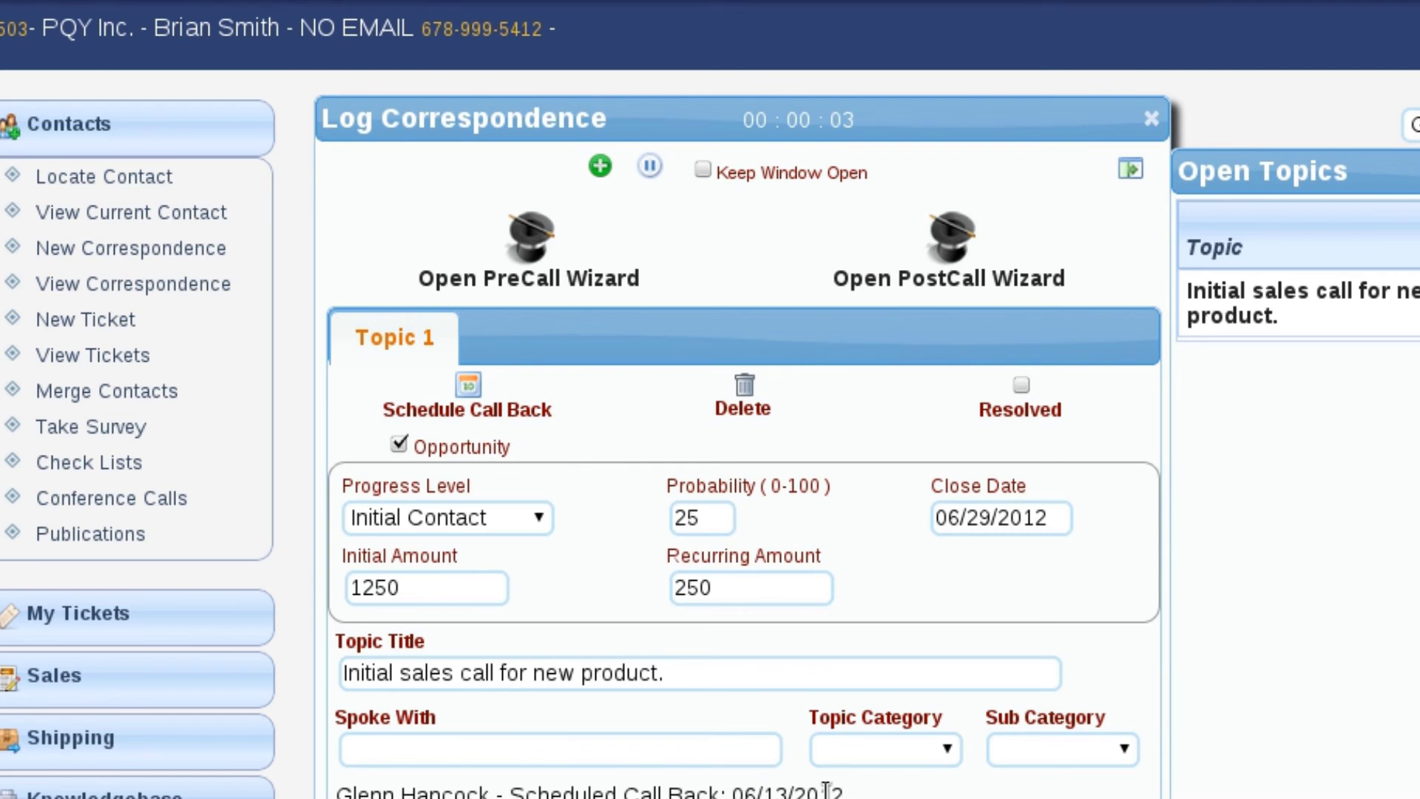
# Record the contact's first name in Spoke With and finish the wizard to save the call.
pyautogui.click(551, 749)
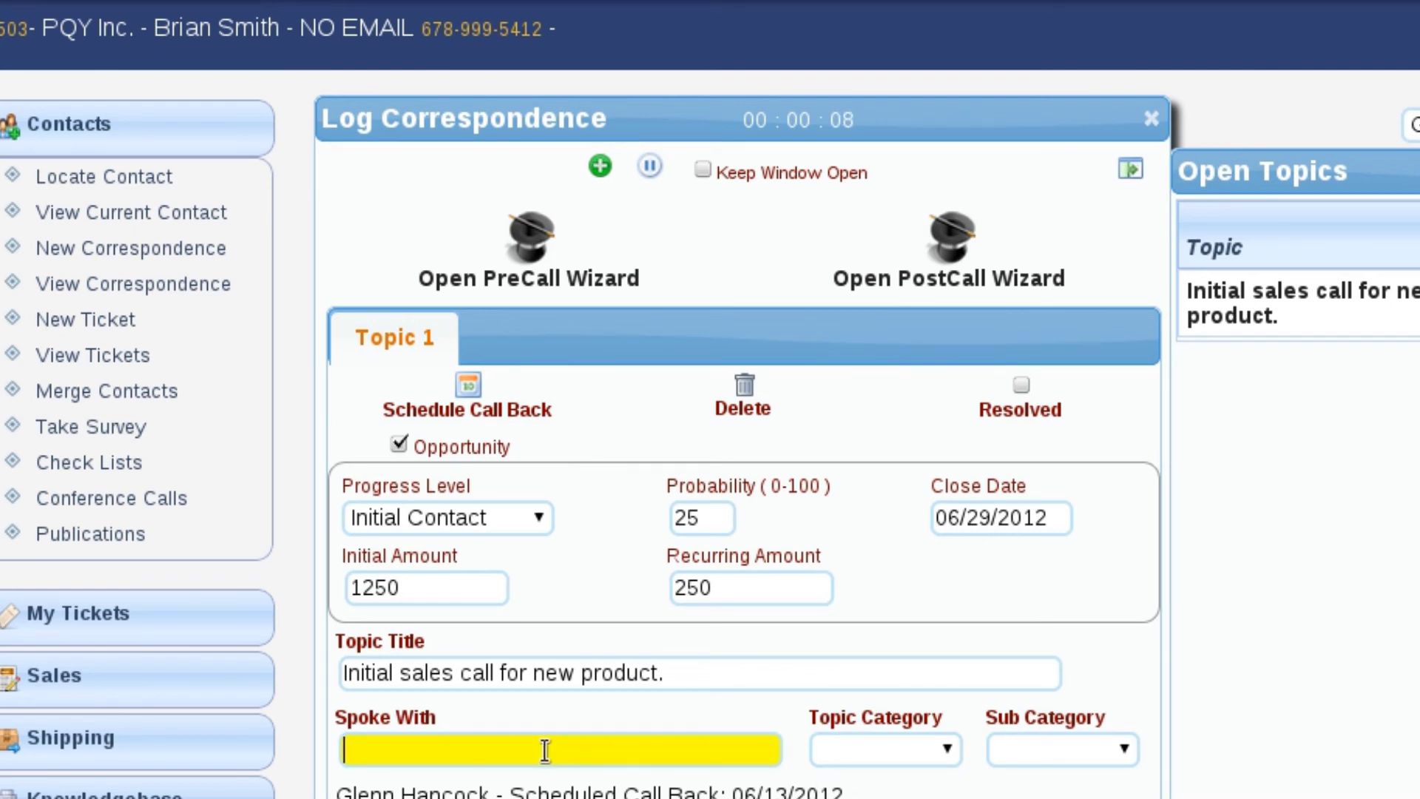
pyautogui.write('Brian')
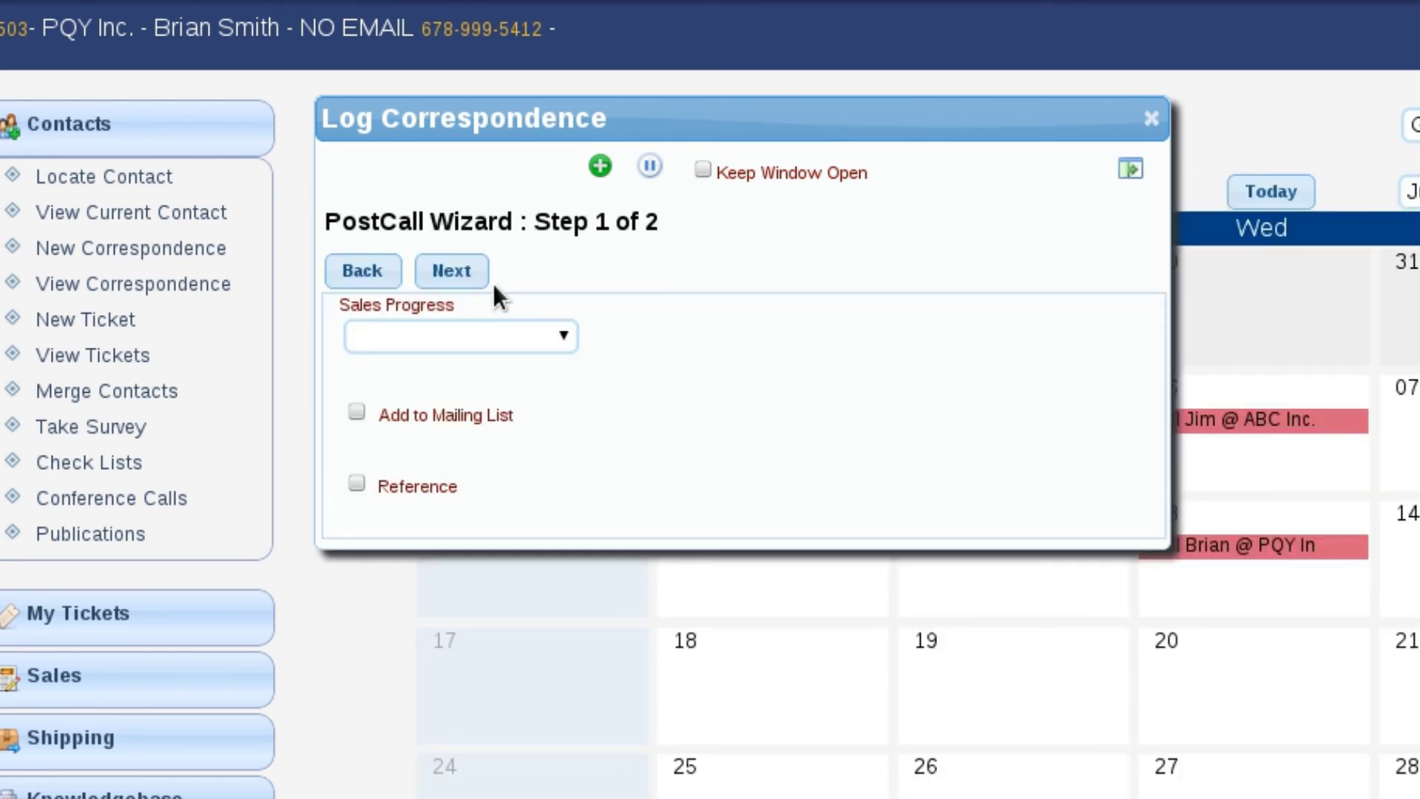
pyautogui.click(451, 272)
pyautogui.click(452, 274)
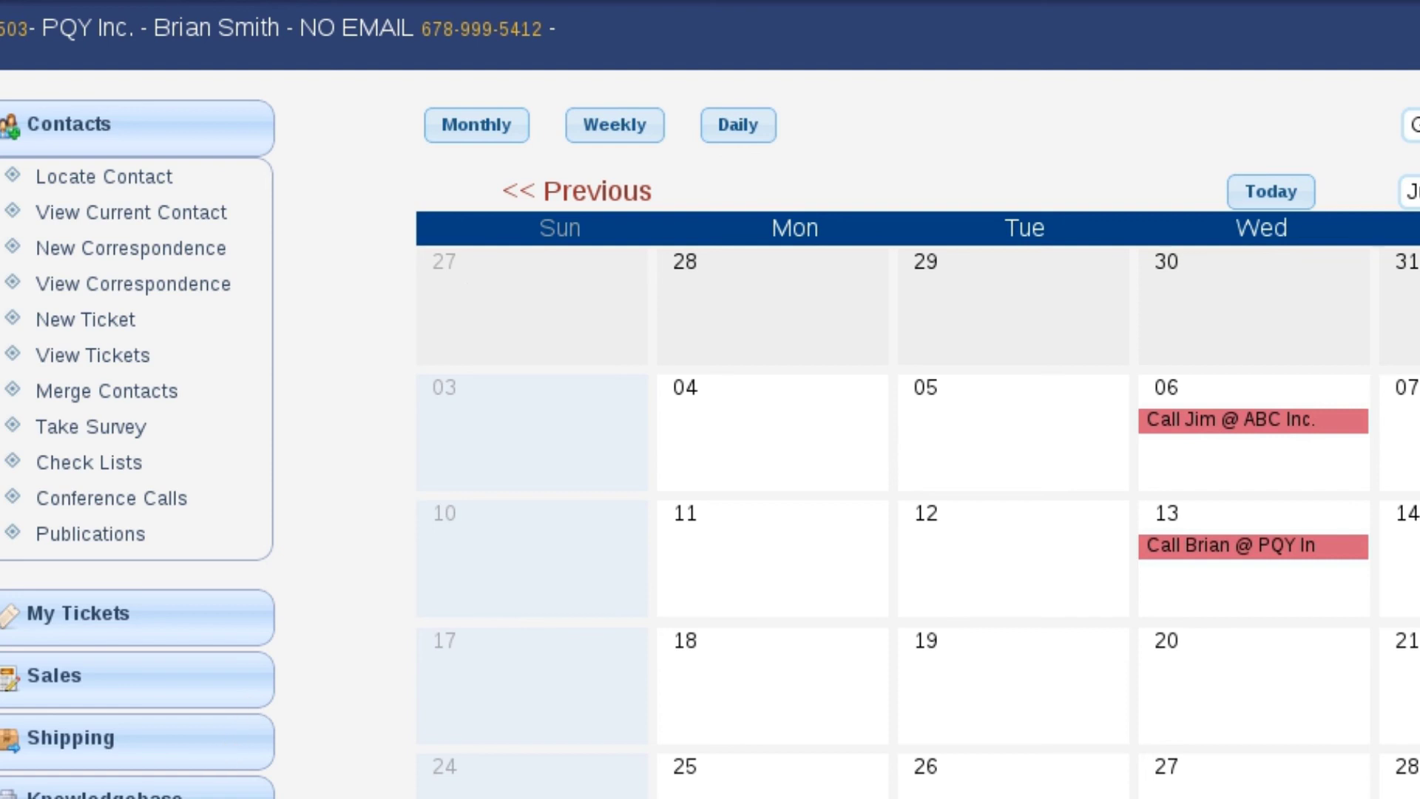
# Open another Sales Incoming call log with an empty Topic 1 form.
pyautogui.click(107, 252)
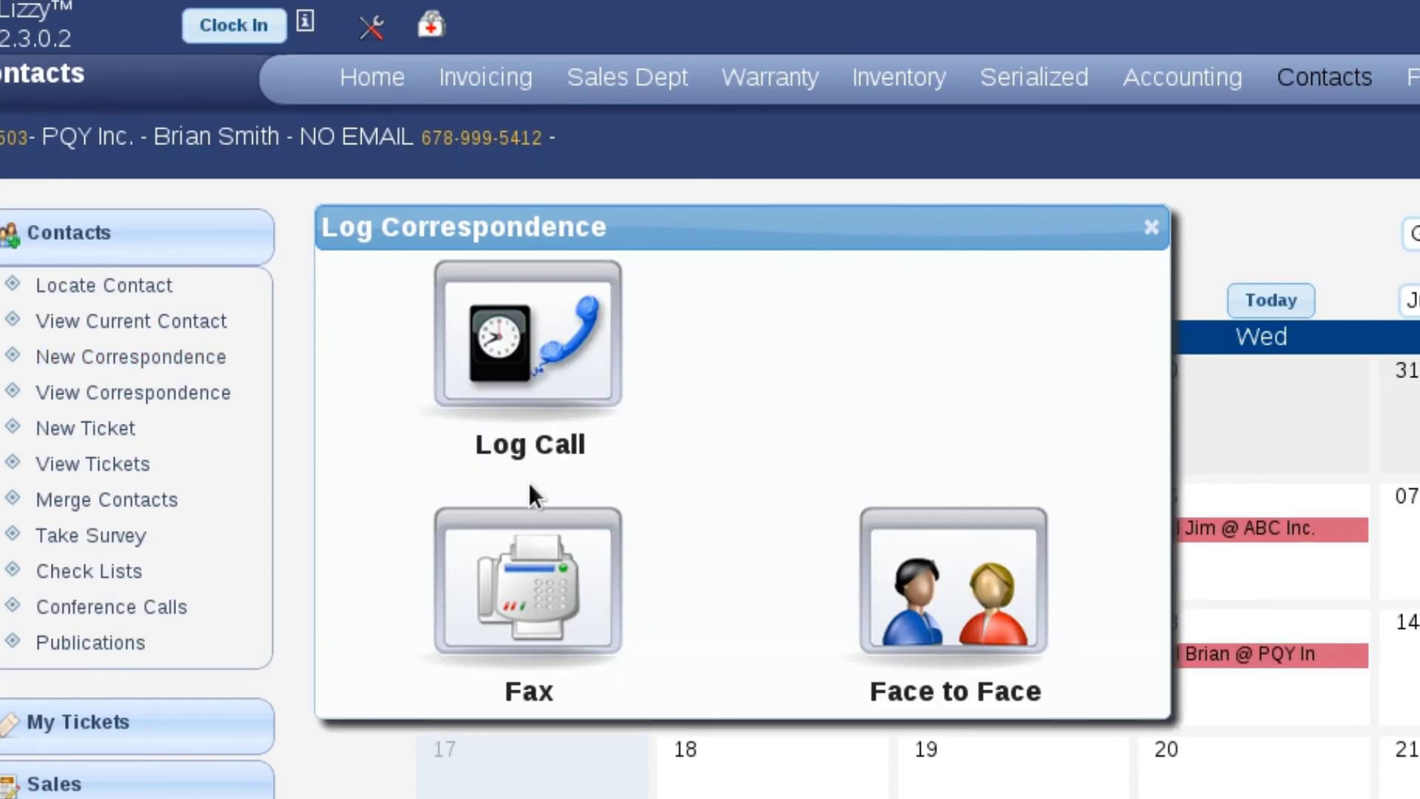
pyautogui.click(547, 381)
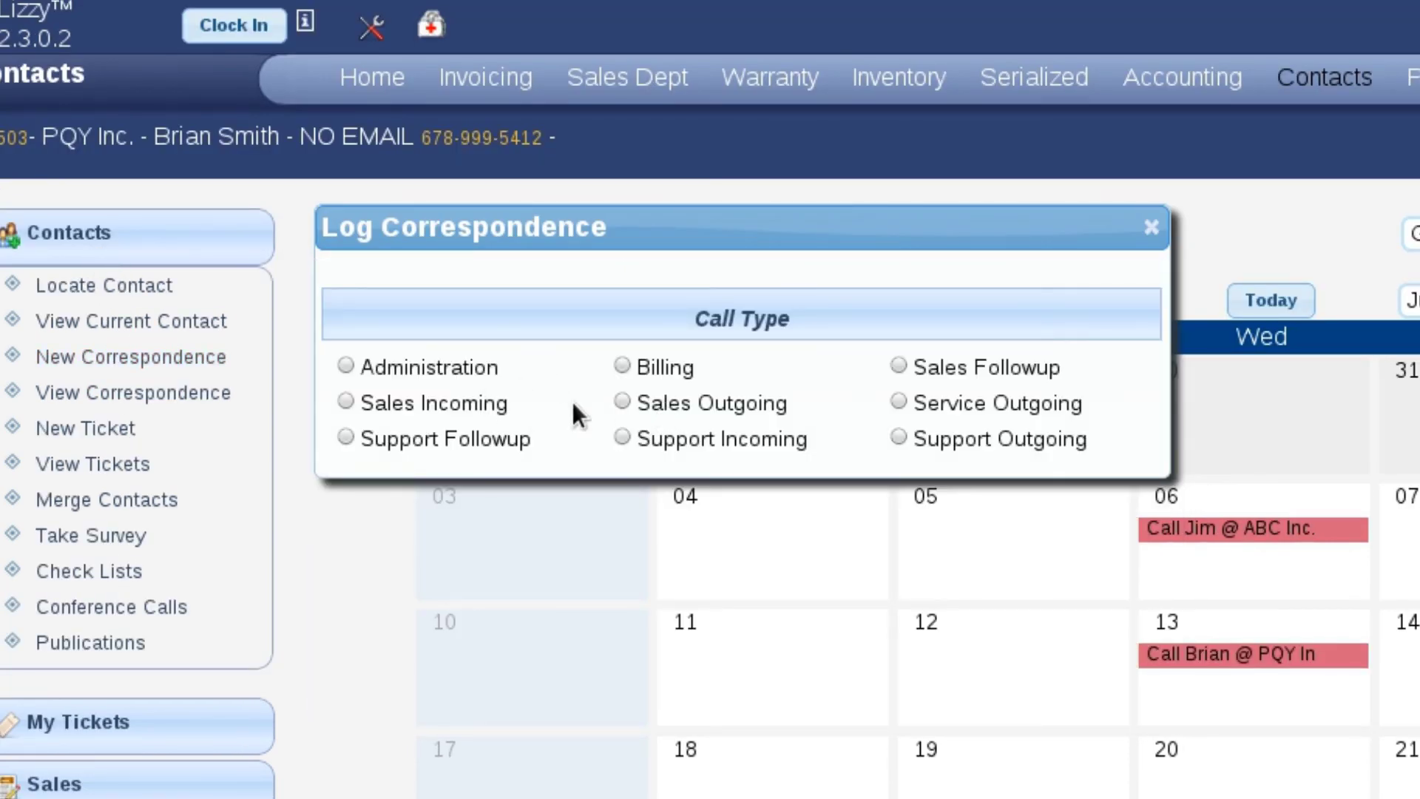
pyautogui.click(446, 403)
pyautogui.click(454, 326)
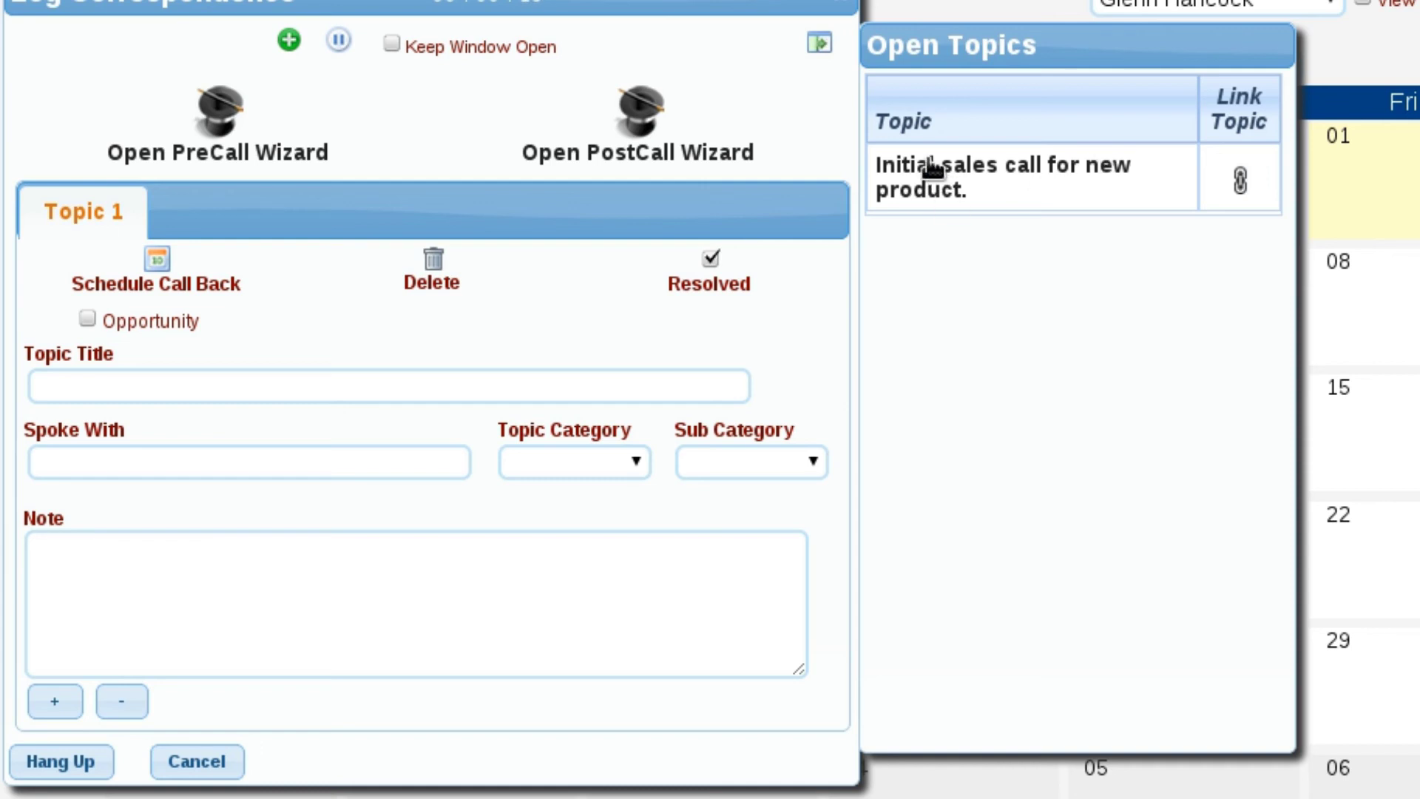
# Review the two calls linked to the open topic, then cancel the extra call log.
pyautogui.click(969, 170)
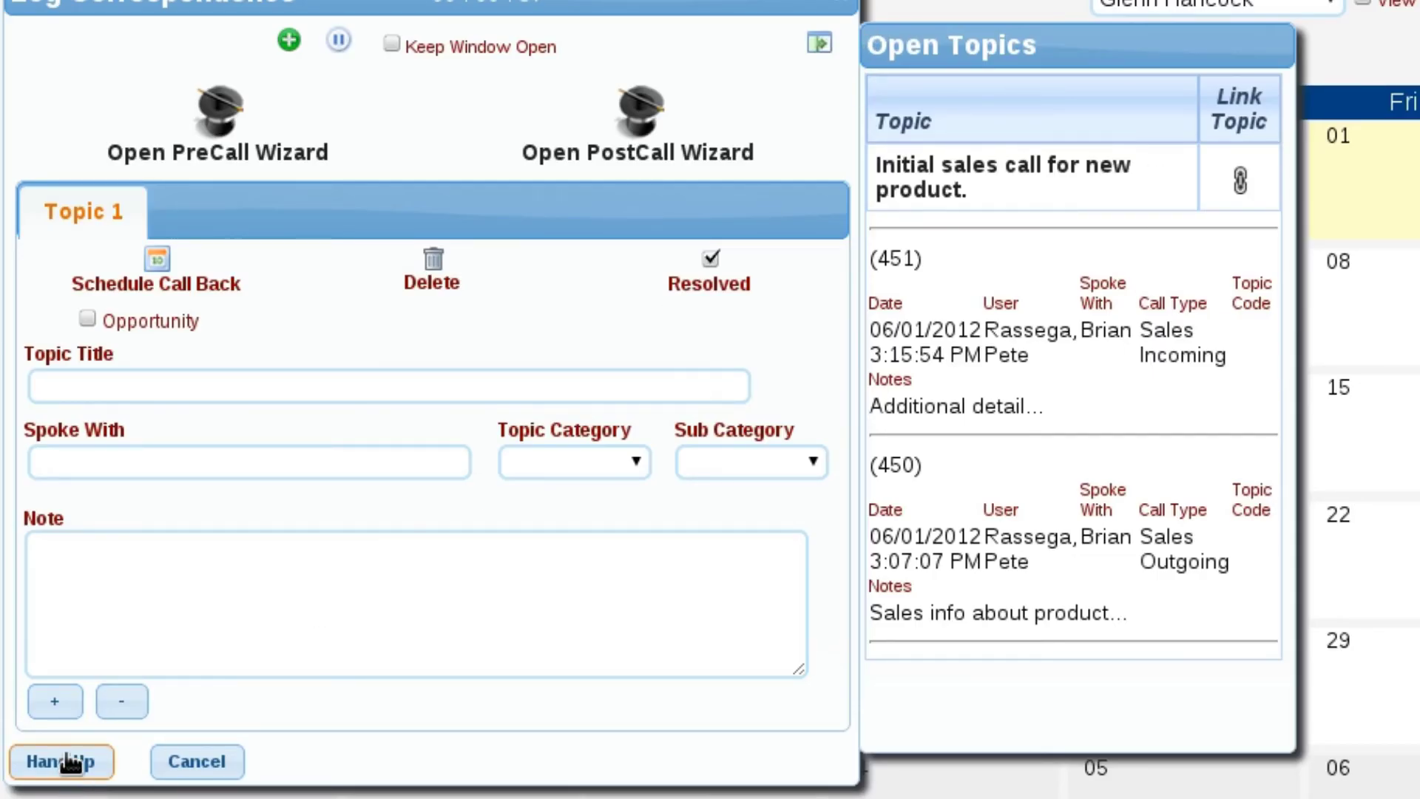
pyautogui.click(209, 763)
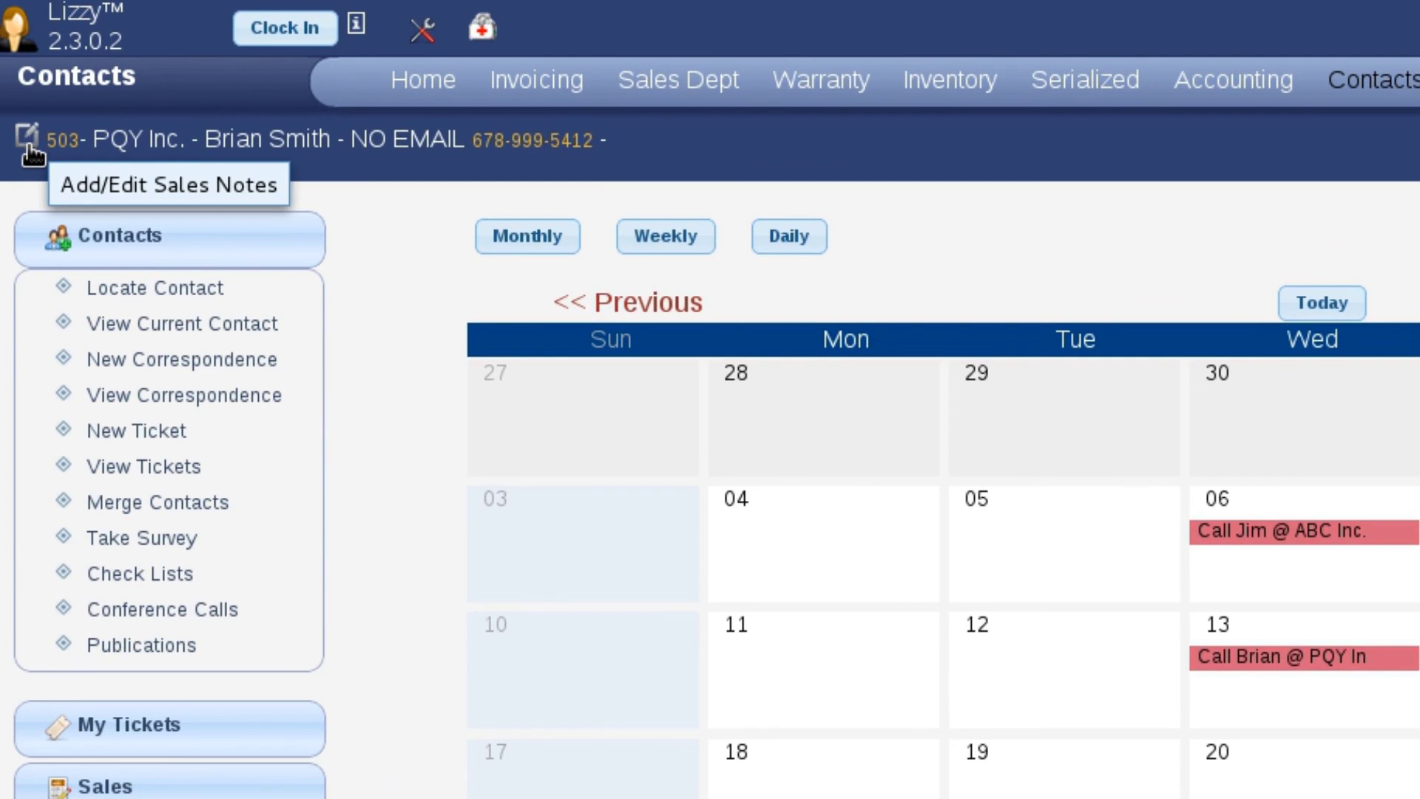
# Write 'quick reference to extra detail.' in PQY Inc.'s Customer Sales Notes.
pyautogui.click(30, 147)
pyautogui.click(282, 144)
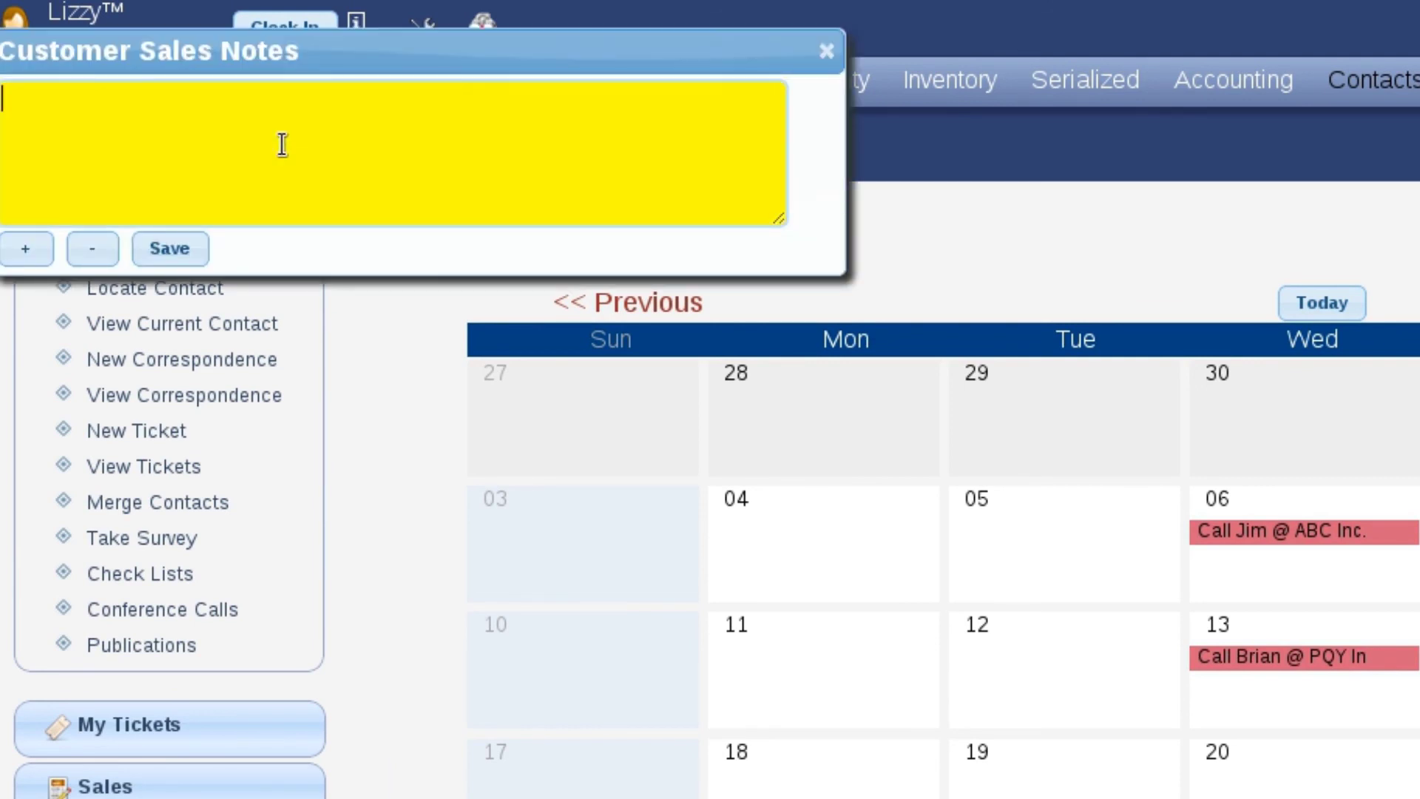
pyautogui.write('quick reference to extra detail.')
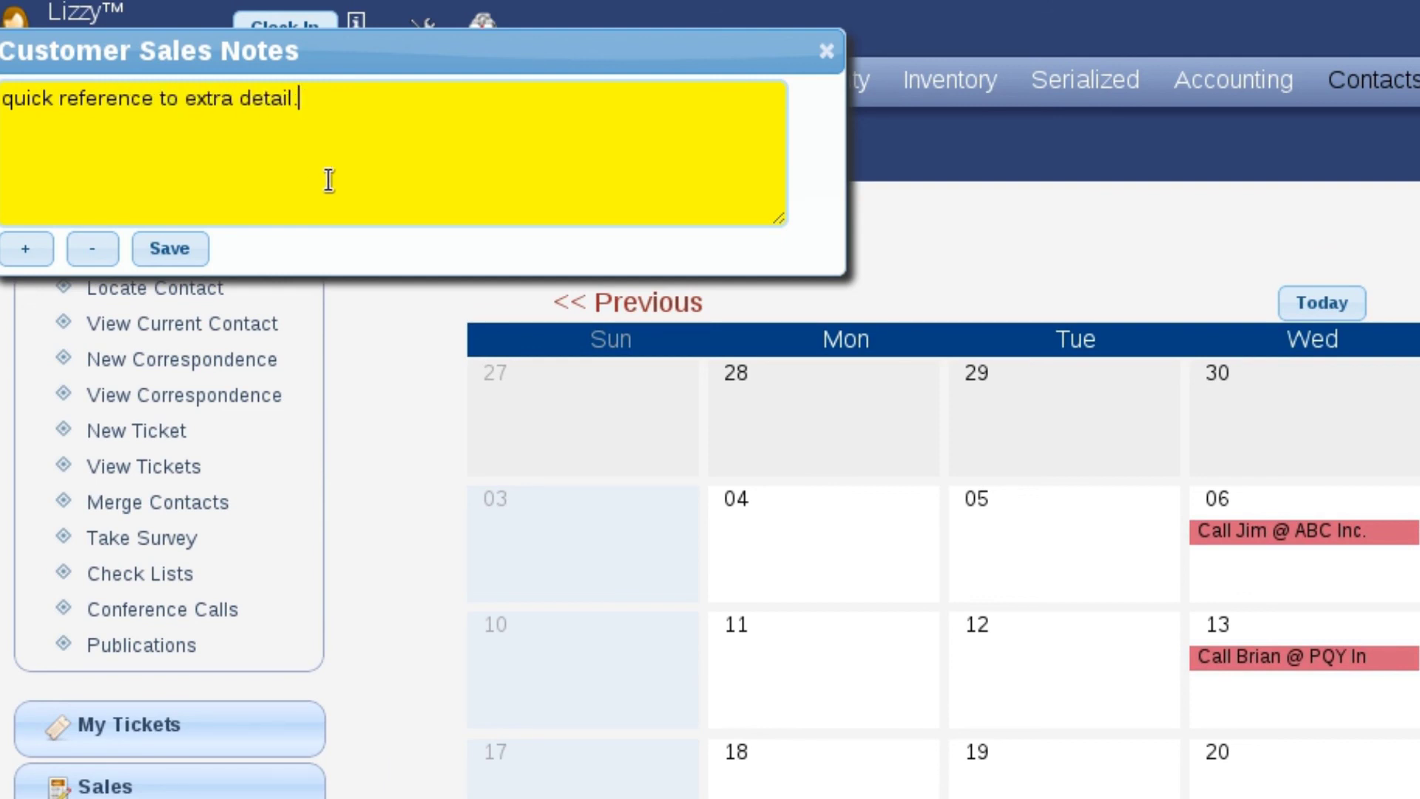